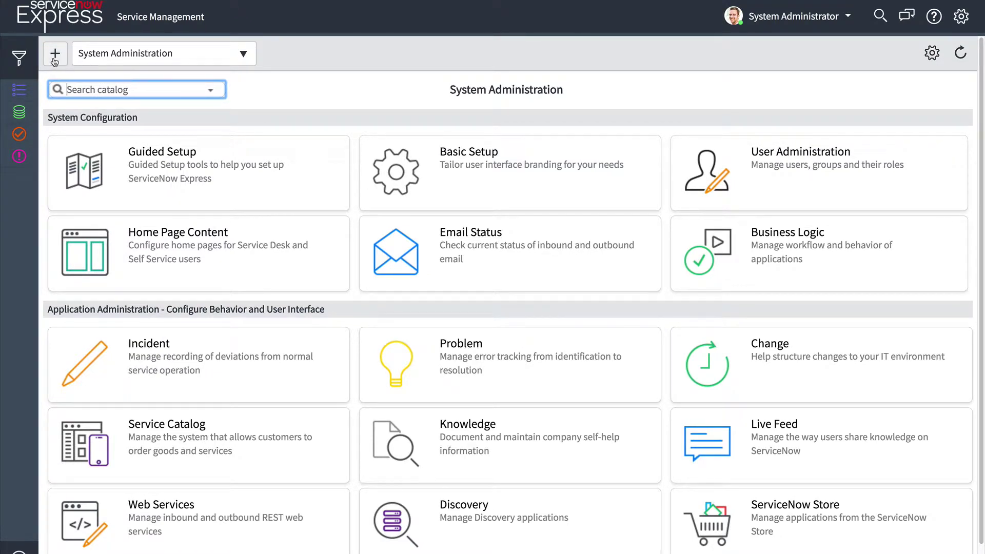
Expand the application navigator and filter it by 'change'
click(22, 61)
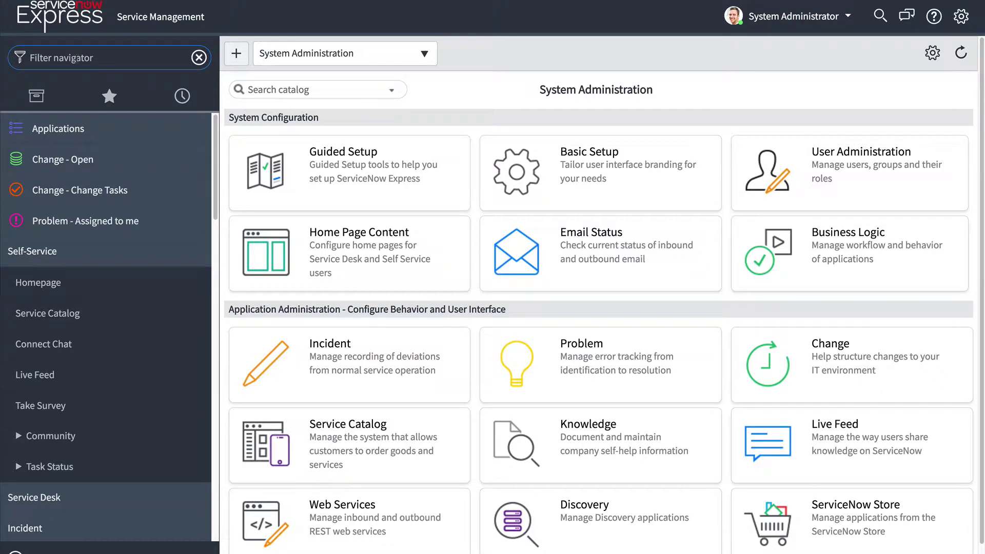
text(change)
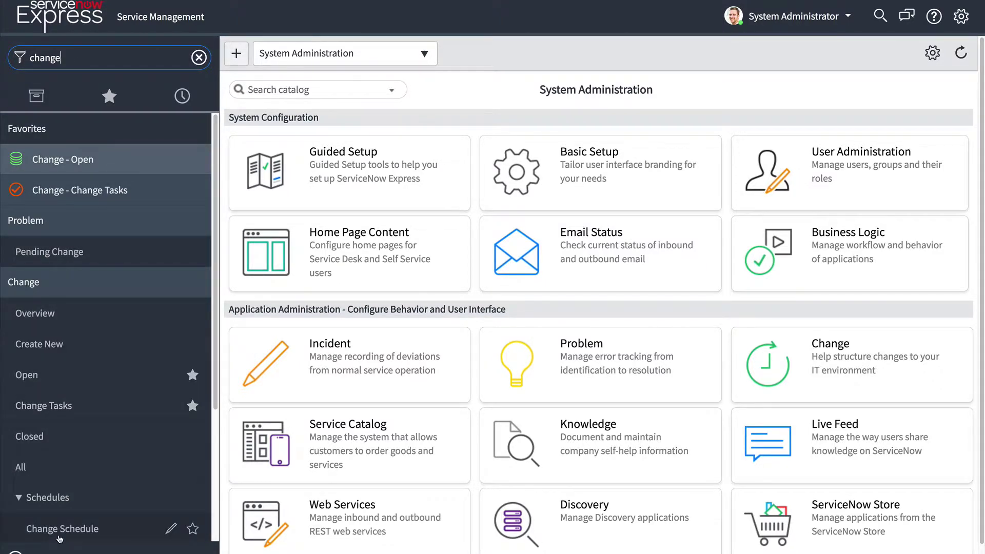
Show the Change Schedule from today, 2017-07-13, leaving only Demo Change to Apache visible
click(61, 536)
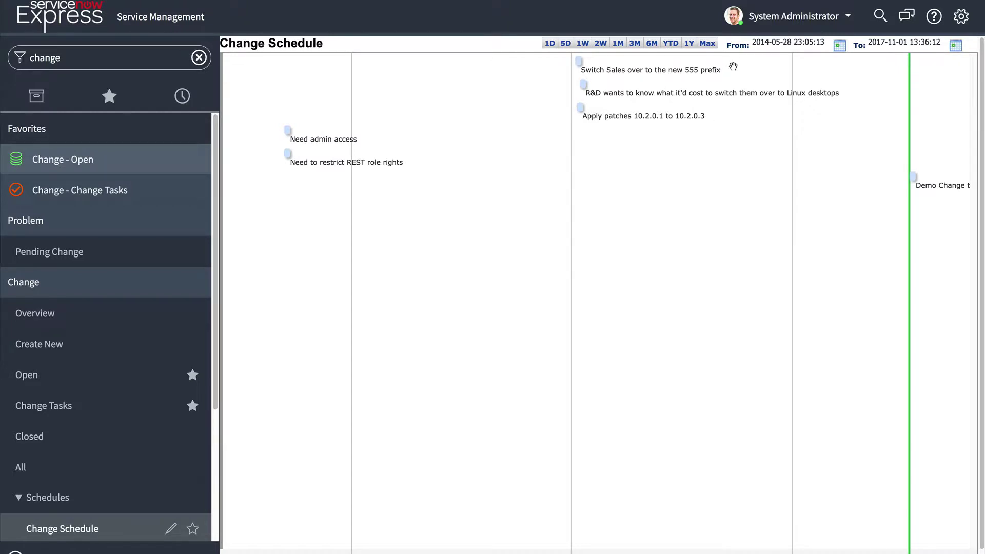
click(839, 47)
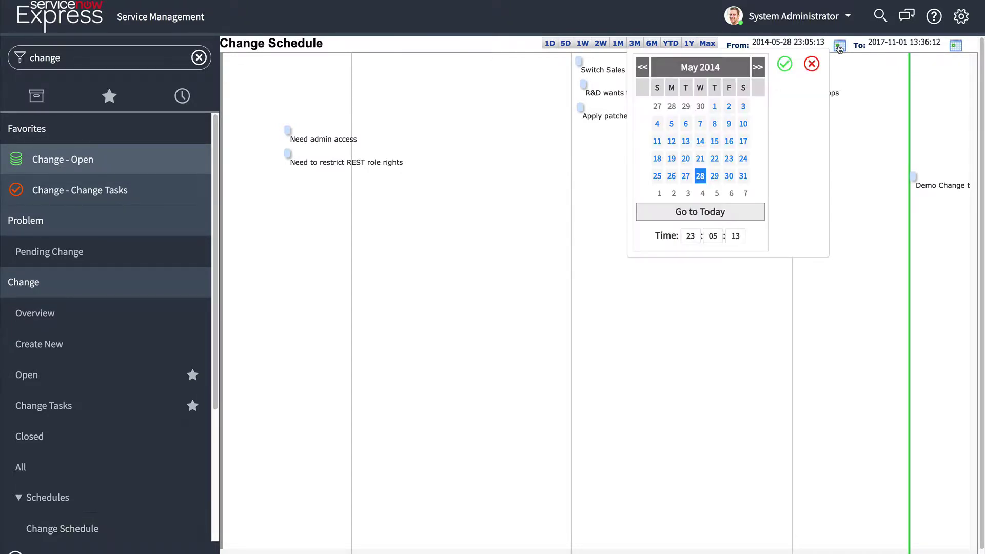
click(703, 212)
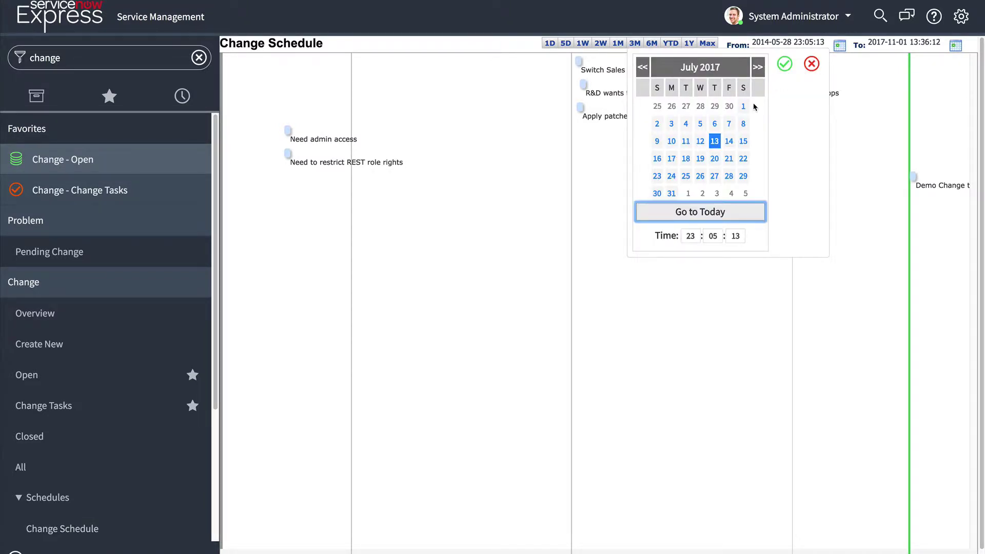
click(781, 72)
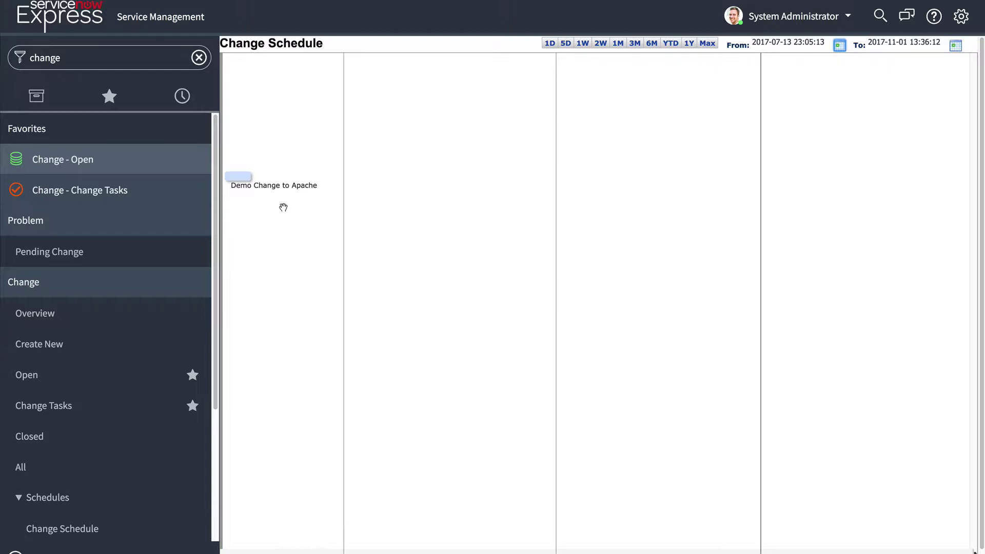
mouse_move(242, 177)
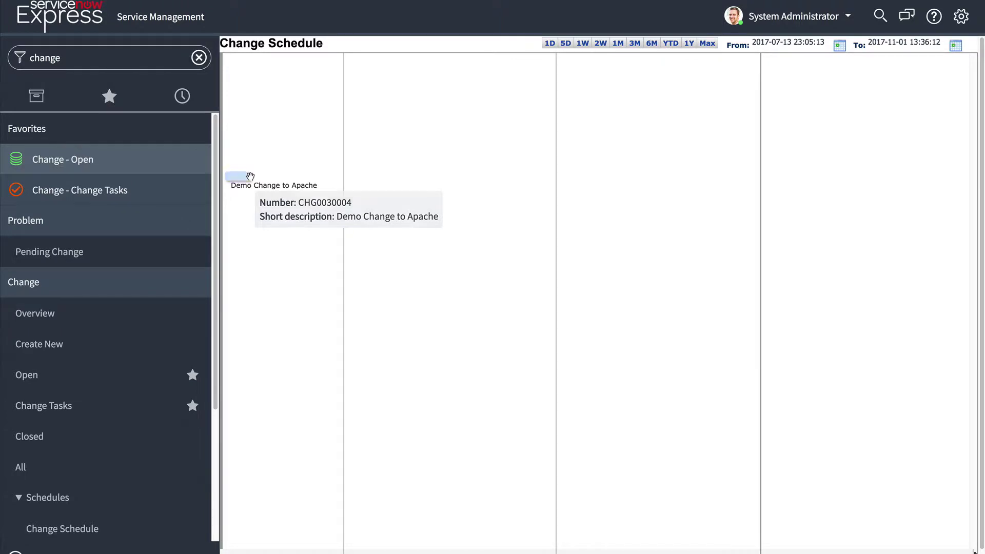
Open Demo Change to Apache and check its Affected CIs and Apache configuration item
click(247, 178)
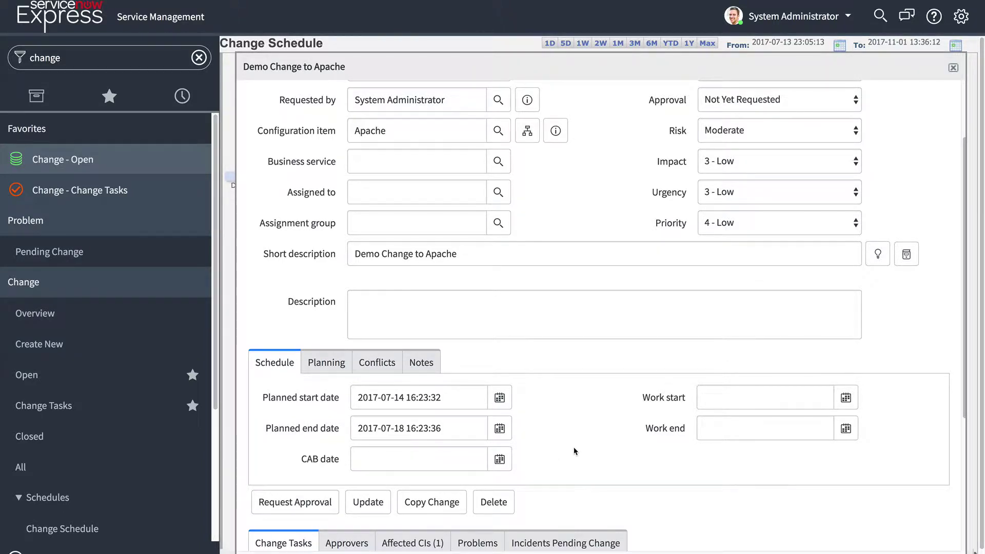
scroll(575, 447, down, 3)
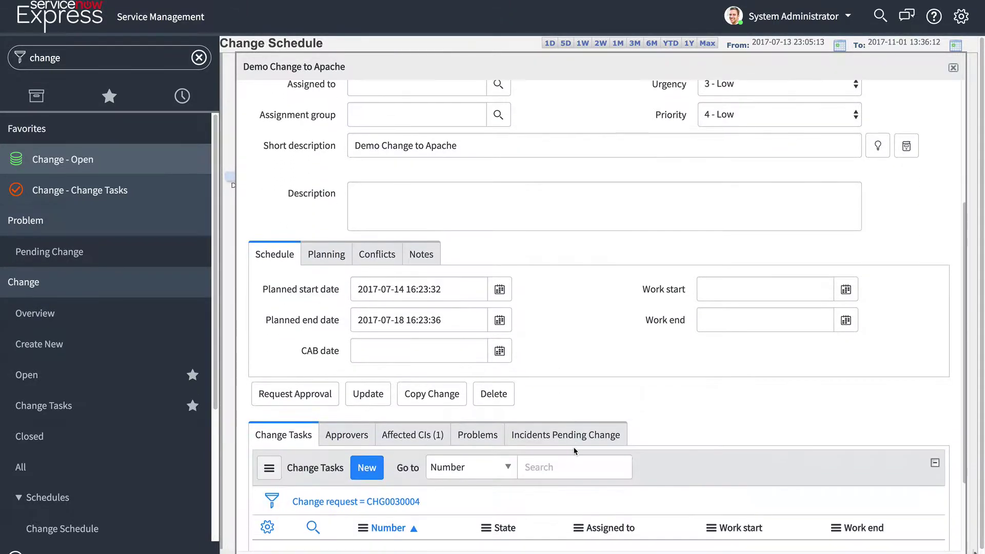
click(438, 427)
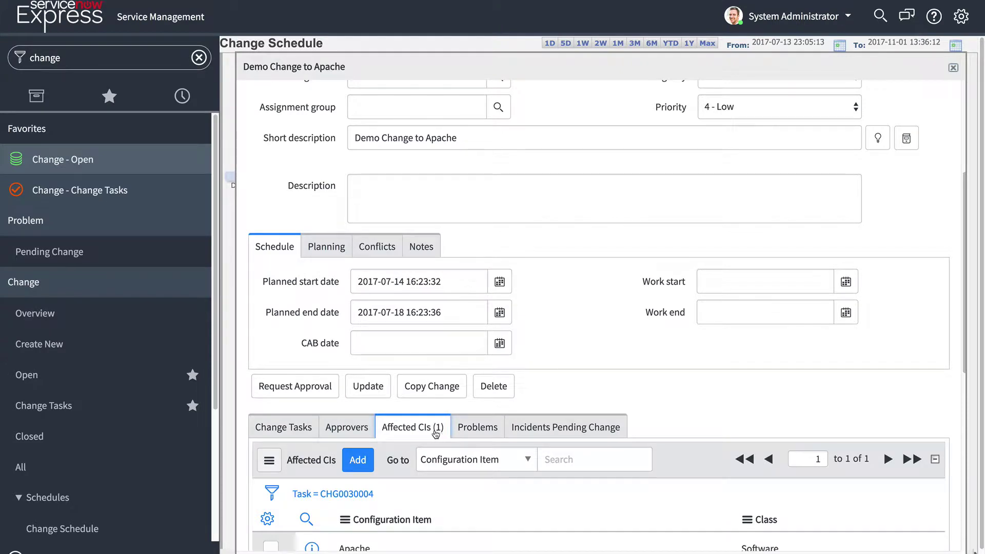
scroll(533, 466, down, 1)
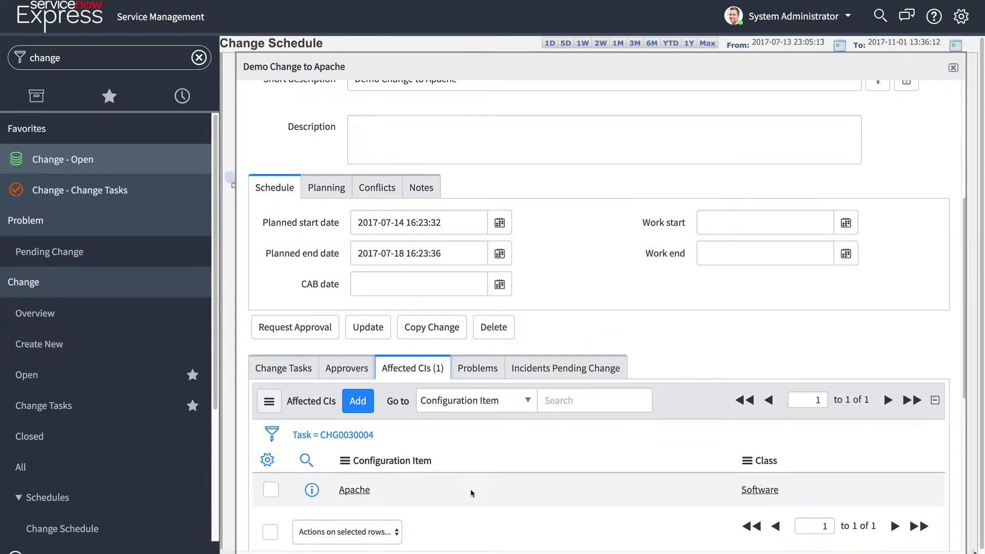
scroll(480, 453, up, 5)
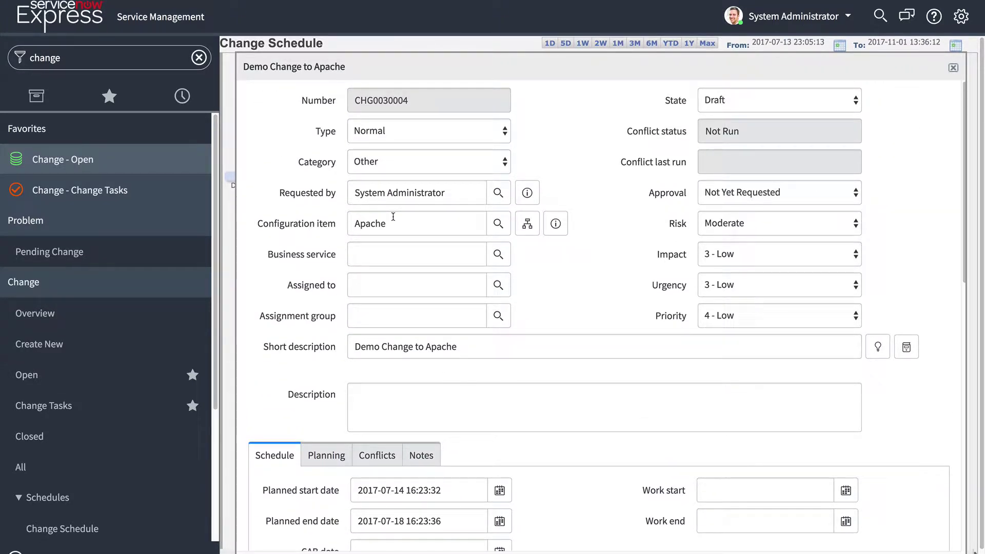
click(393, 216)
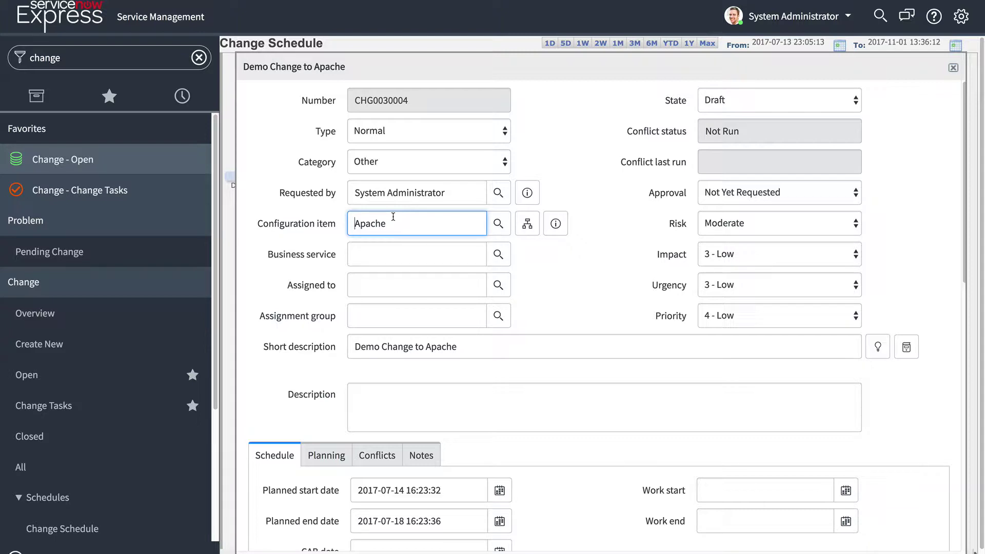
Show the change's Conflicts tab: empty Conflicts Detected list, conflict status Not Run
click(385, 456)
scroll(554, 401, down, 2)
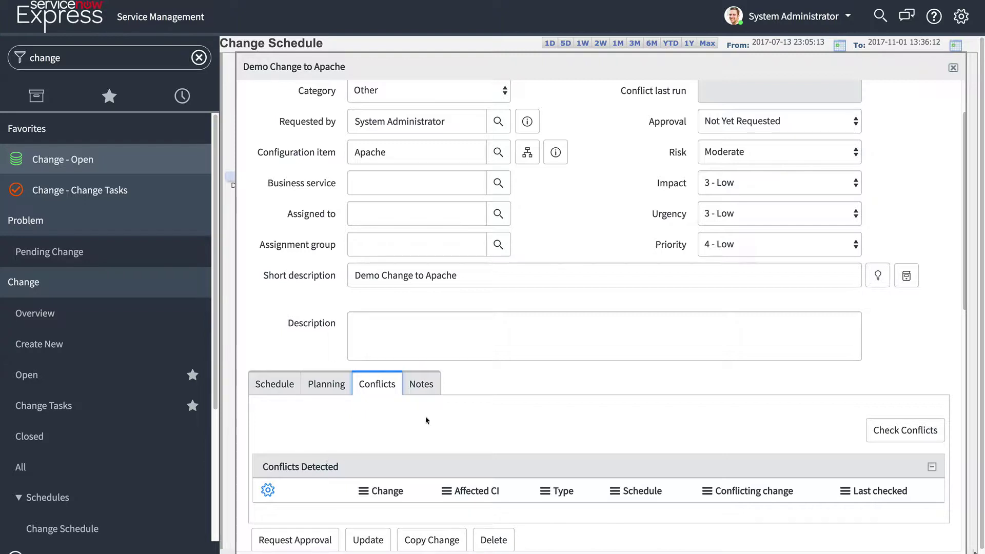
scroll(428, 421, up, 2)
scroll(426, 419, up, 1)
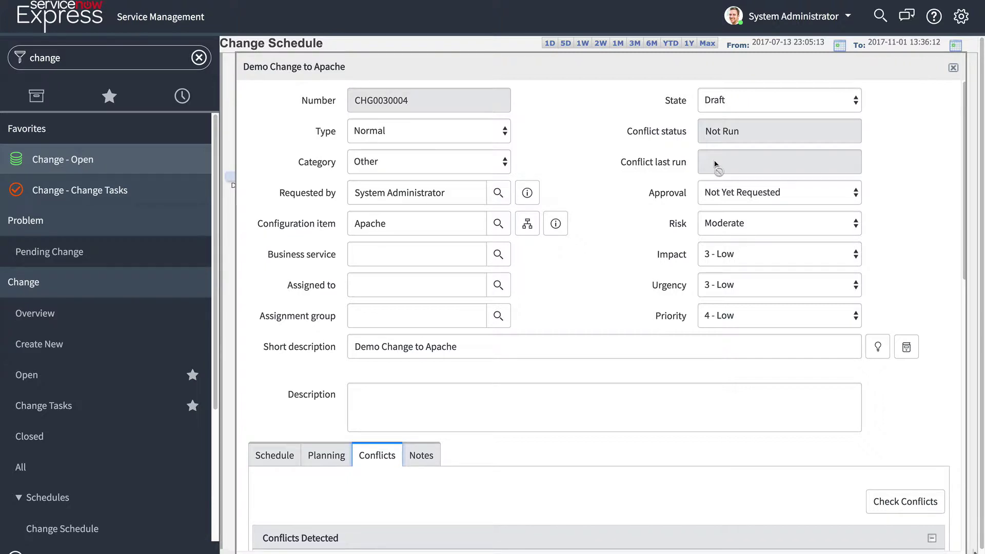
Start a new Normal change and review its planned dates, 2017-07-14 to 2017-07-15
click(52, 349)
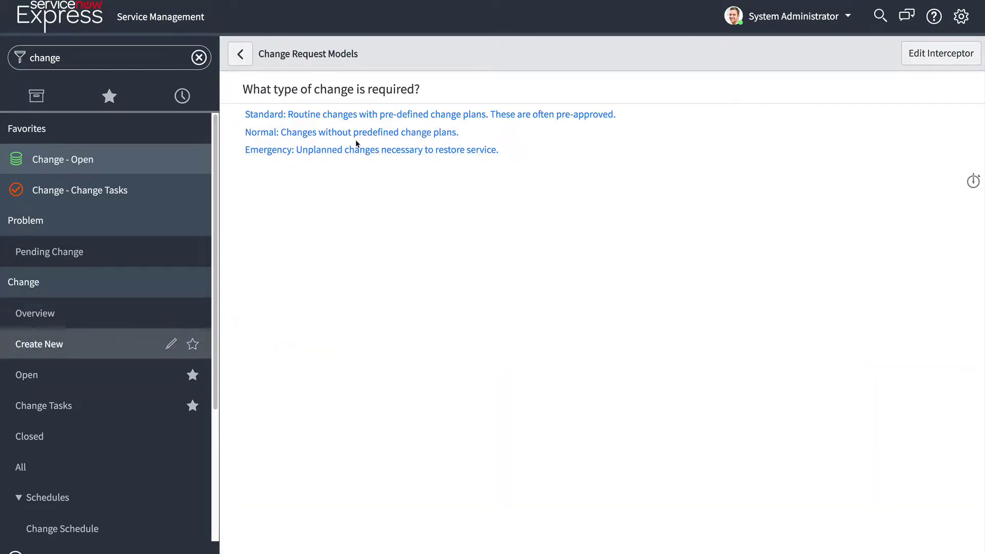
click(368, 136)
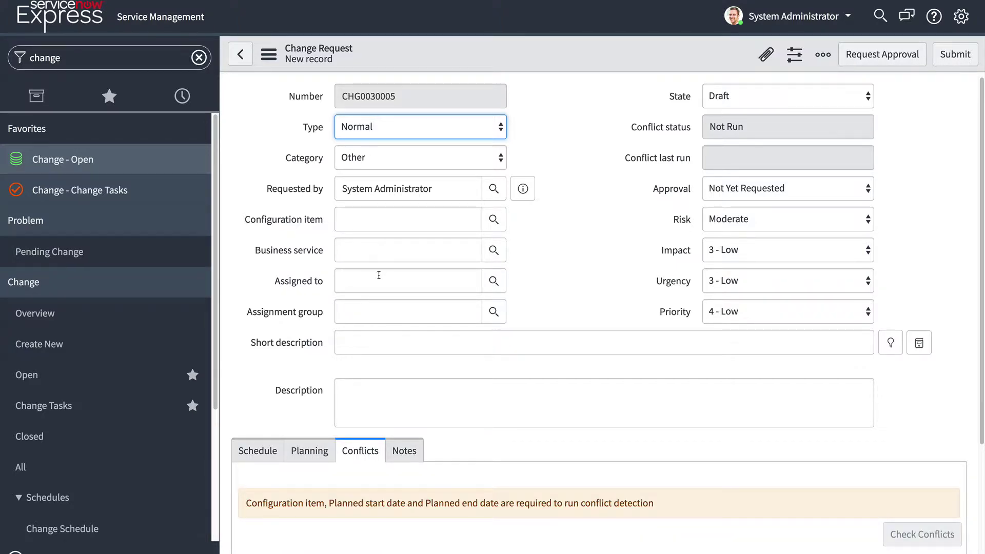
click(256, 502)
drag(256, 501, 481, 503)
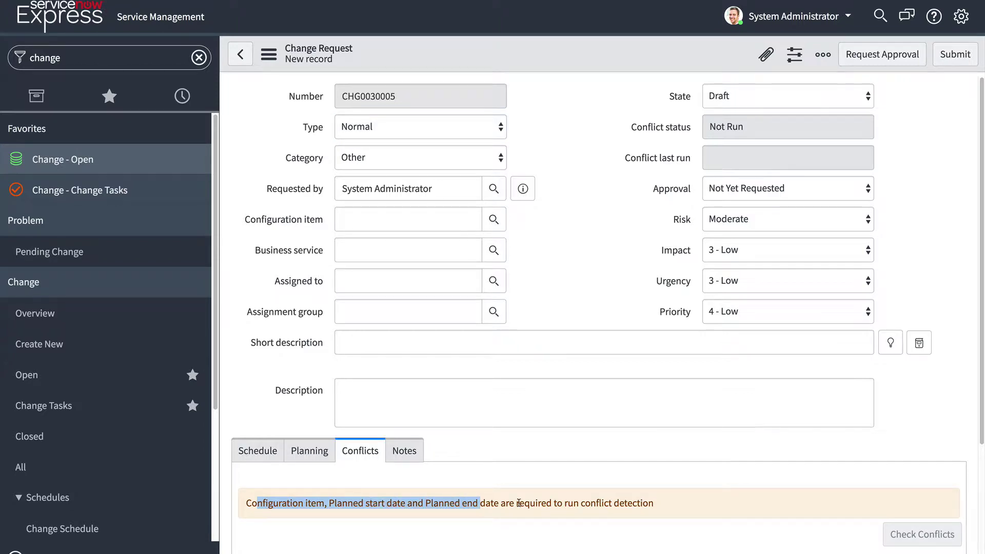
click(519, 503)
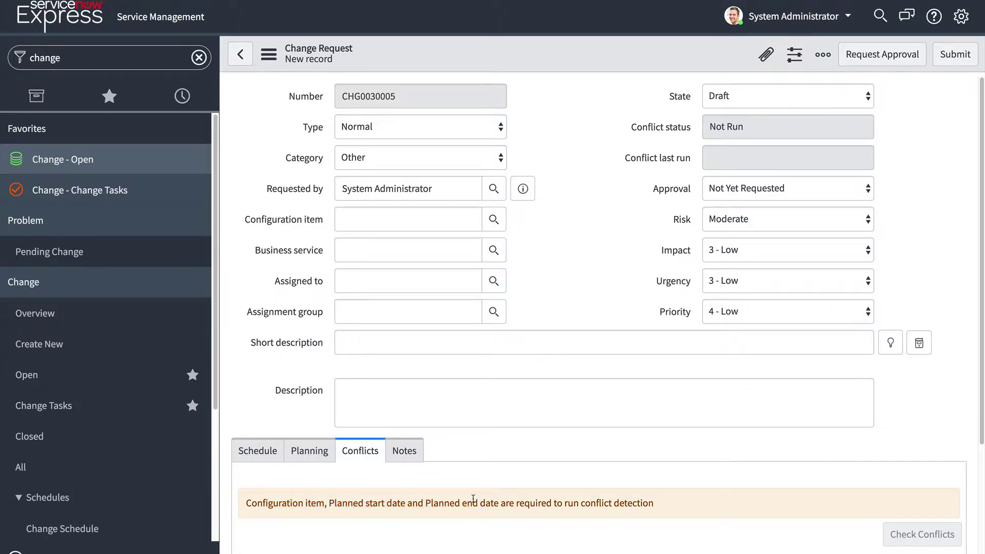
click(275, 456)
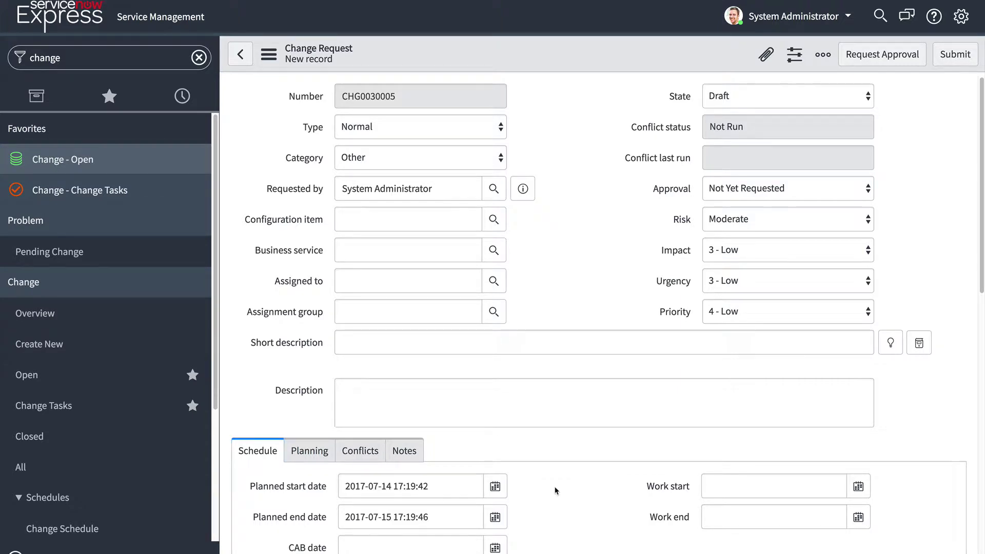
Set Apache as the configuration item and save the change as CHG0030005
click(424, 225)
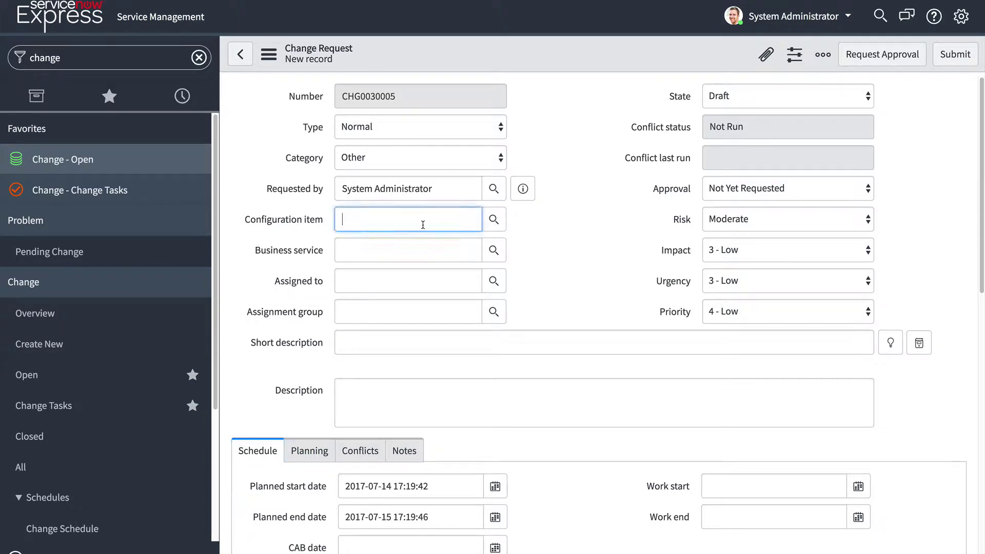
text(ap)
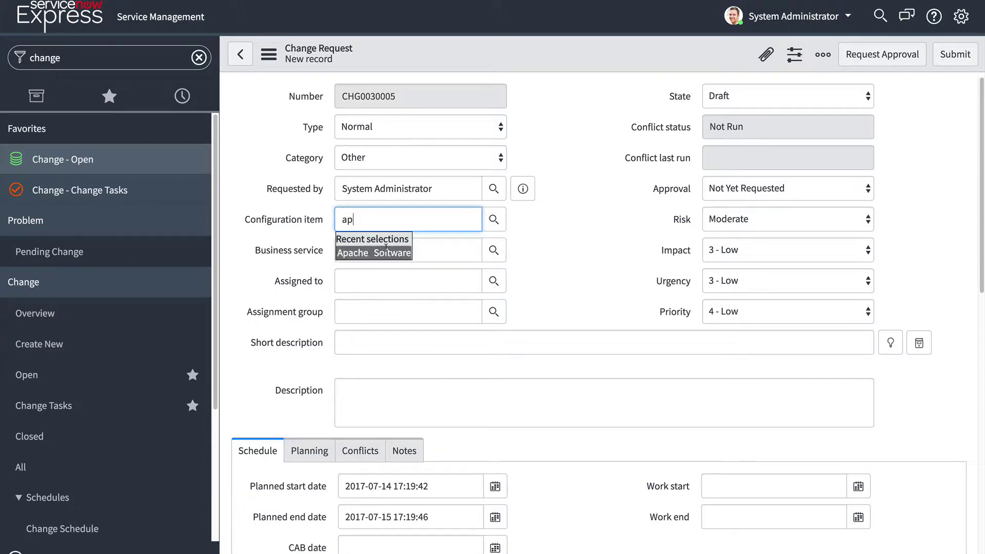
click(374, 252)
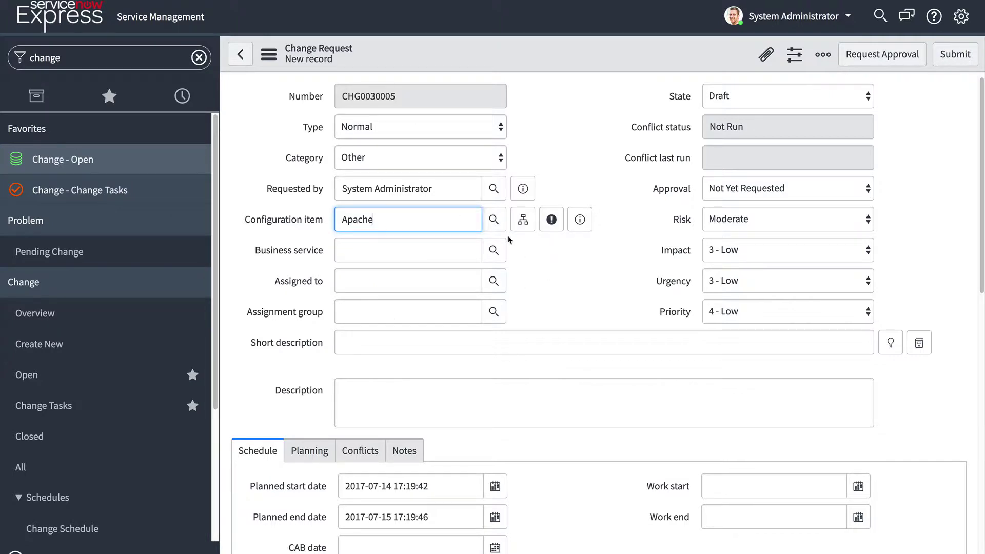
right_click(557, 57)
click(583, 70)
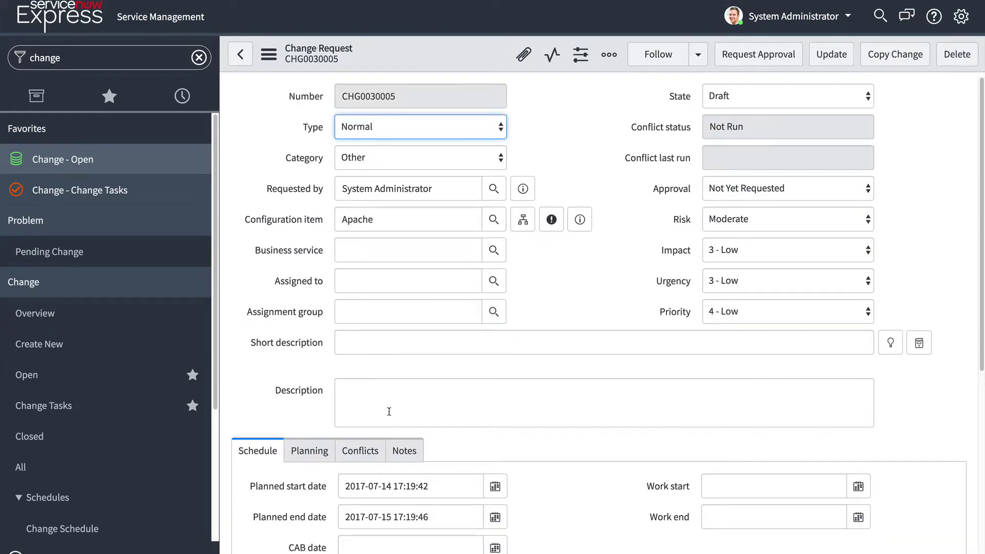
Run Check Conflicts on CHG0030005 and close the finished dialog, leaving status Conflict
click(362, 450)
scroll(536, 396, down, 1)
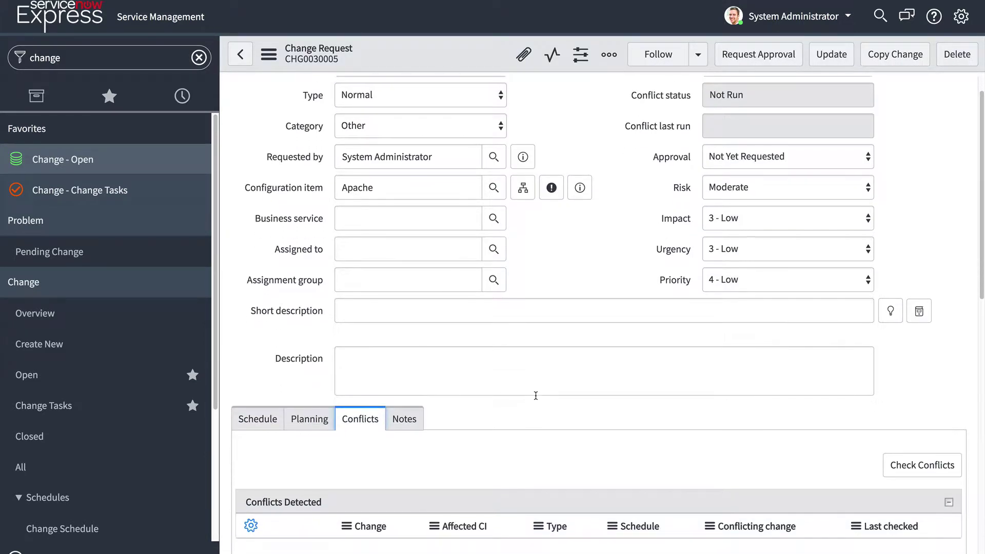
click(945, 459)
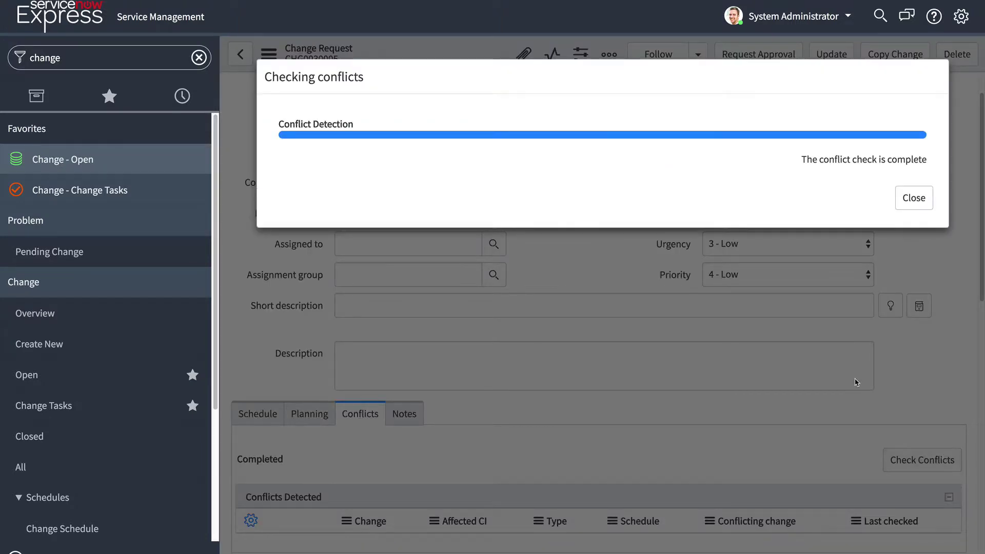
click(914, 198)
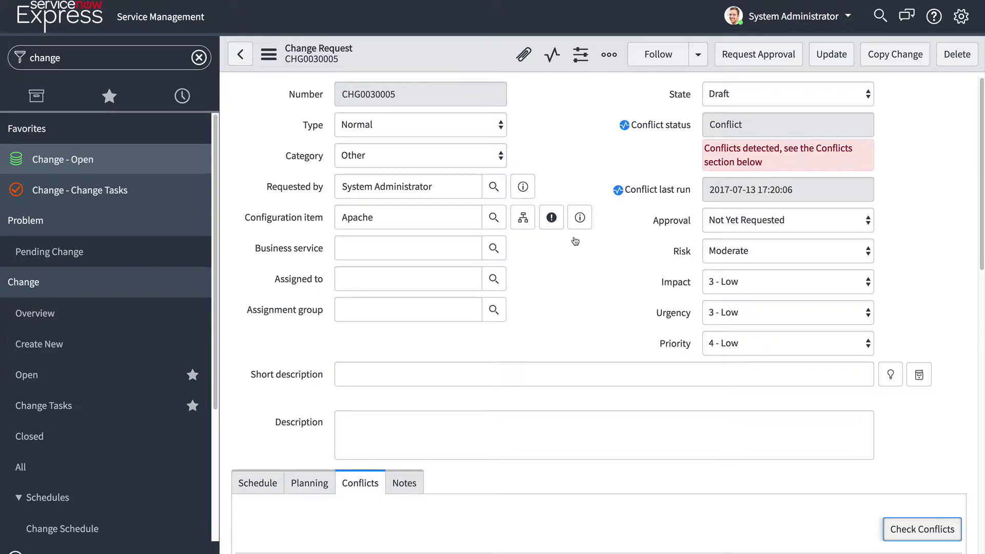
Review CHG0030005's form for the 'Conflicts detected' warning under its Conflict status
scroll(430, 358, down, 2)
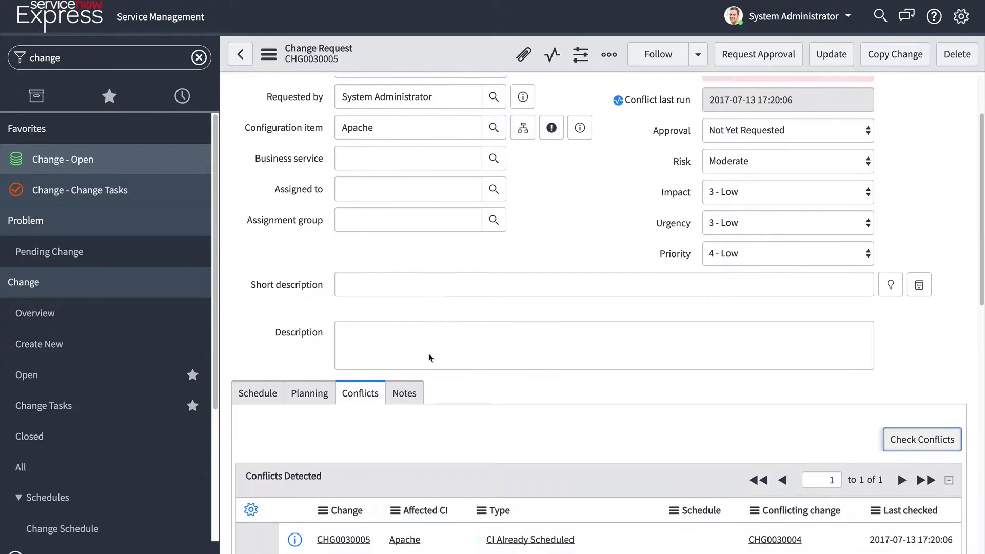
scroll(353, 440, down, 1)
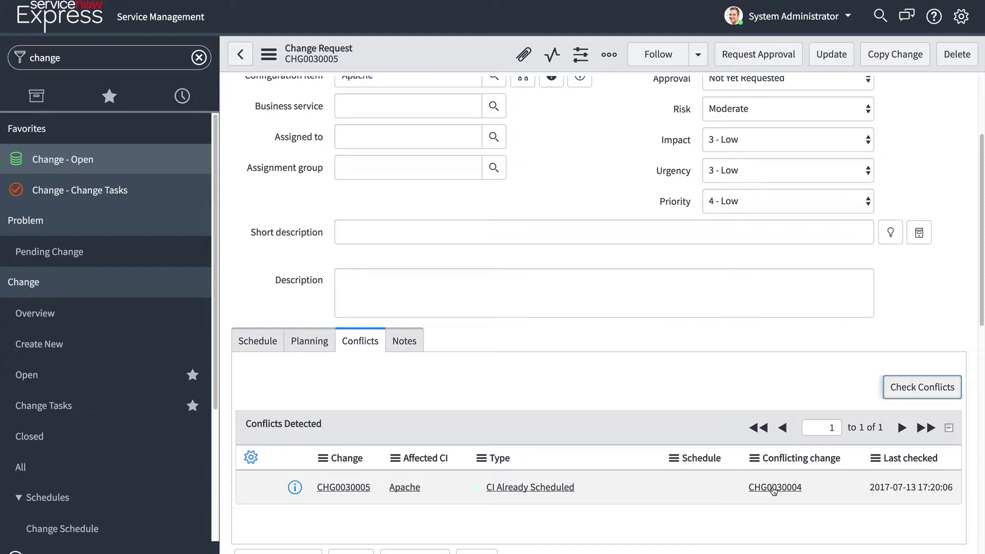
scroll(774, 490, up, 3)
click(105, 57)
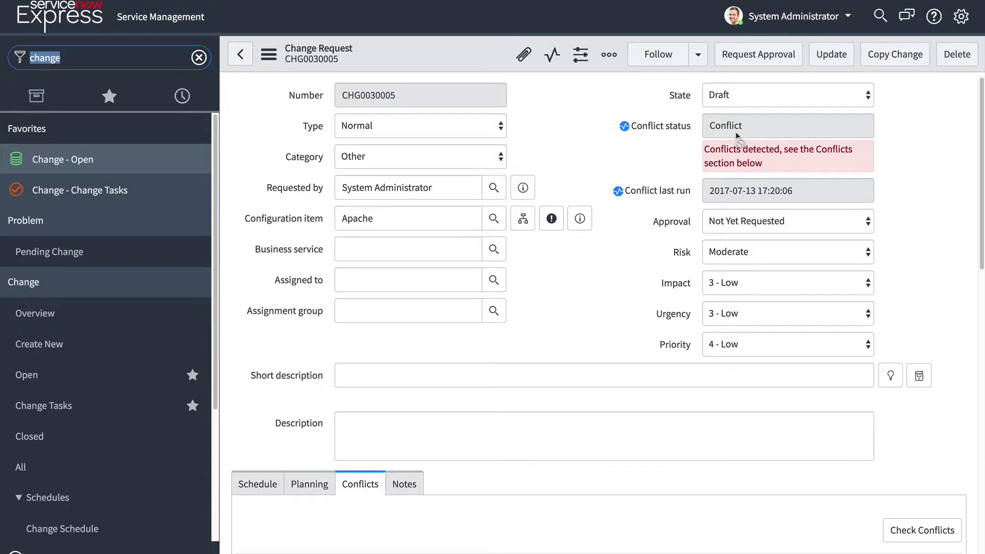
scroll(653, 308, down, 1)
scroll(652, 308, up, 1)
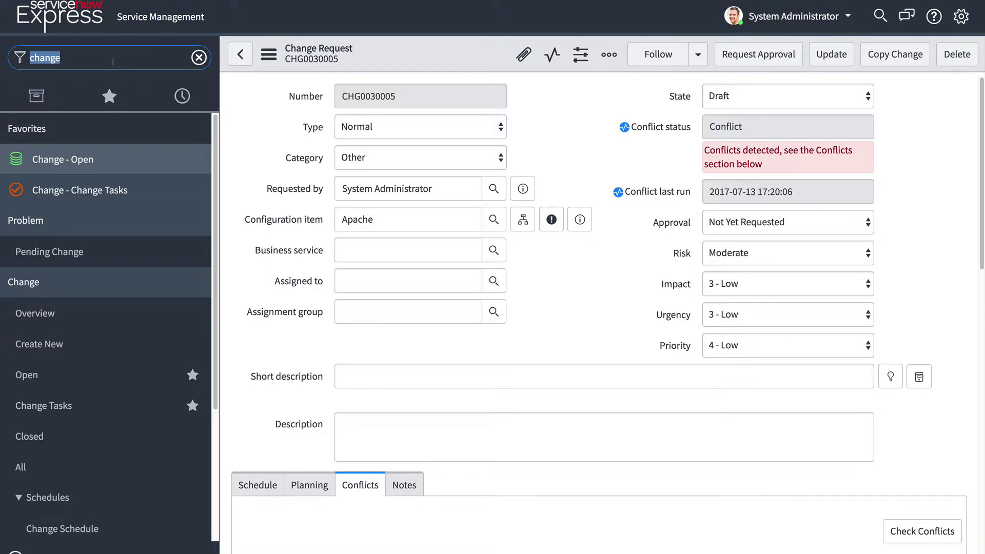
Turn on 'Run conflict detection automatically' in System Configuration's Advanced Properties
text(system c)
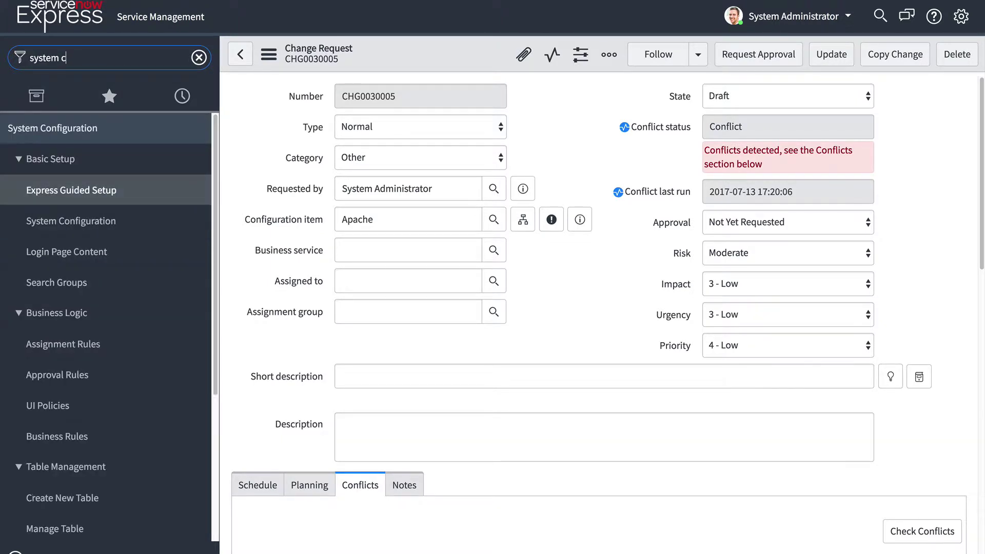
click(78, 220)
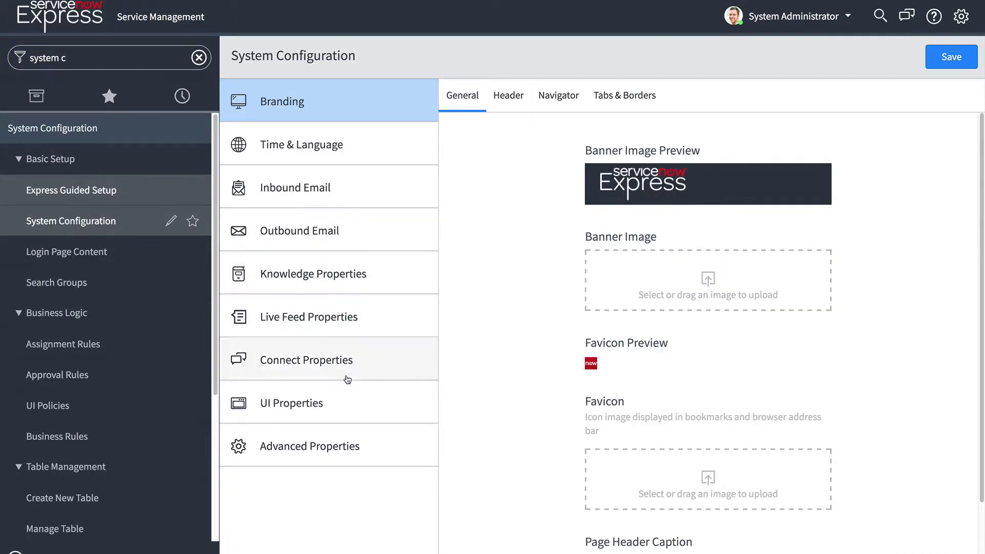
click(344, 437)
scroll(810, 307, down, 3)
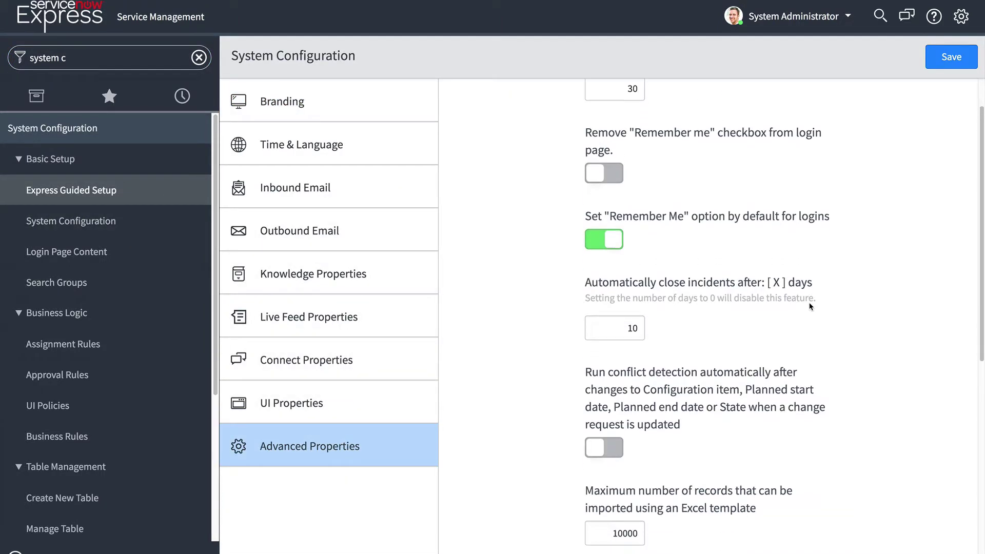
scroll(810, 306, down, 1)
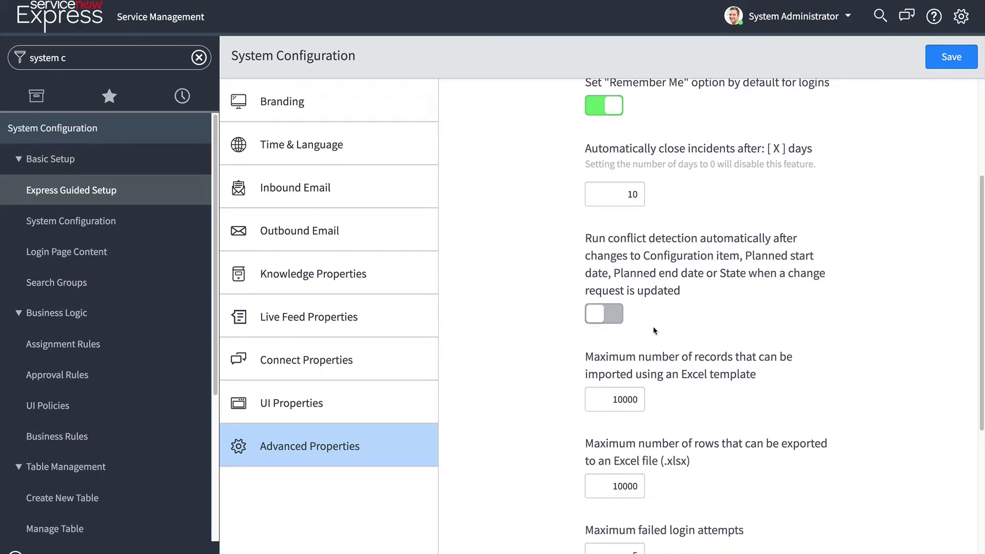
click(608, 315)
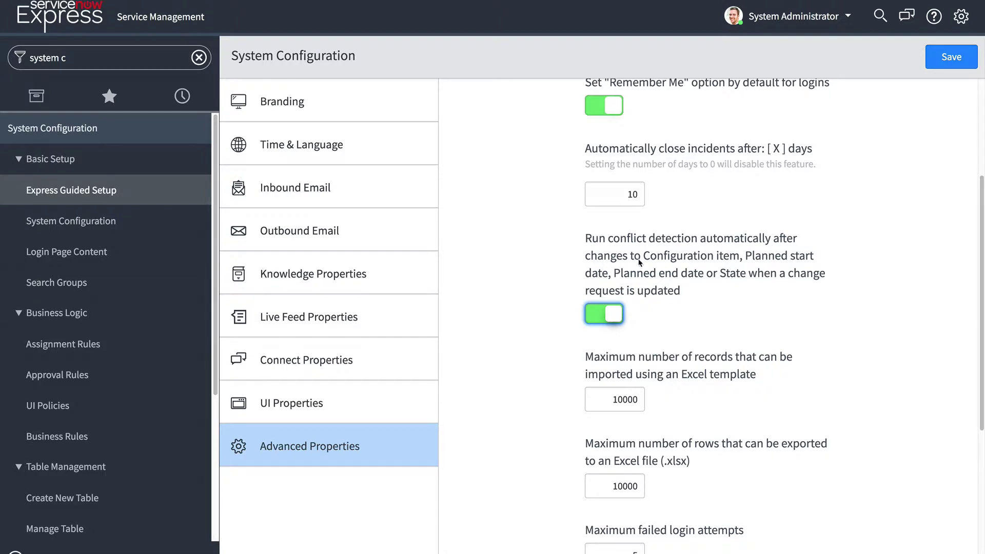
mouse_move(718, 262)
click(90, 63)
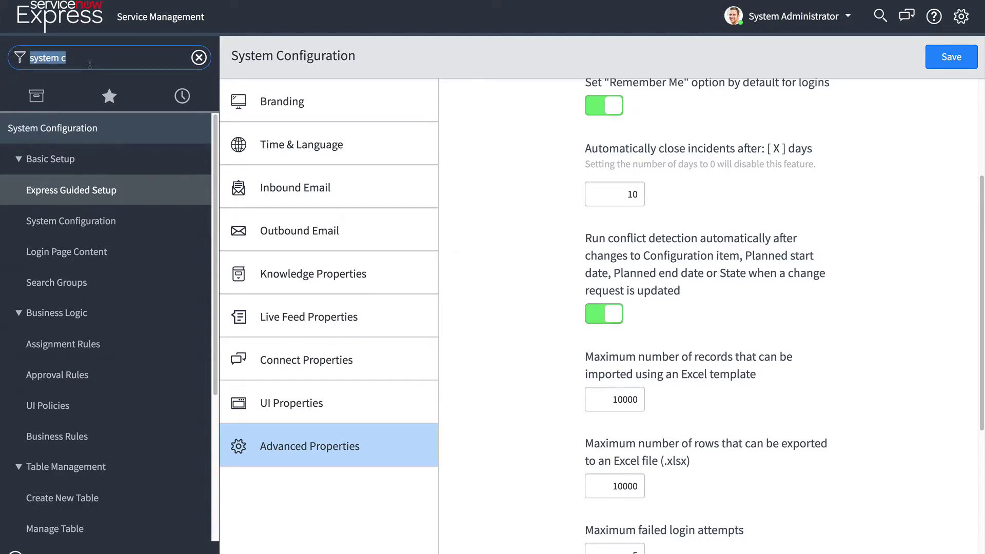
Filter the navigator by 'change' and open the empty Blackout, then Maintenance Schedules lists
text(calend)
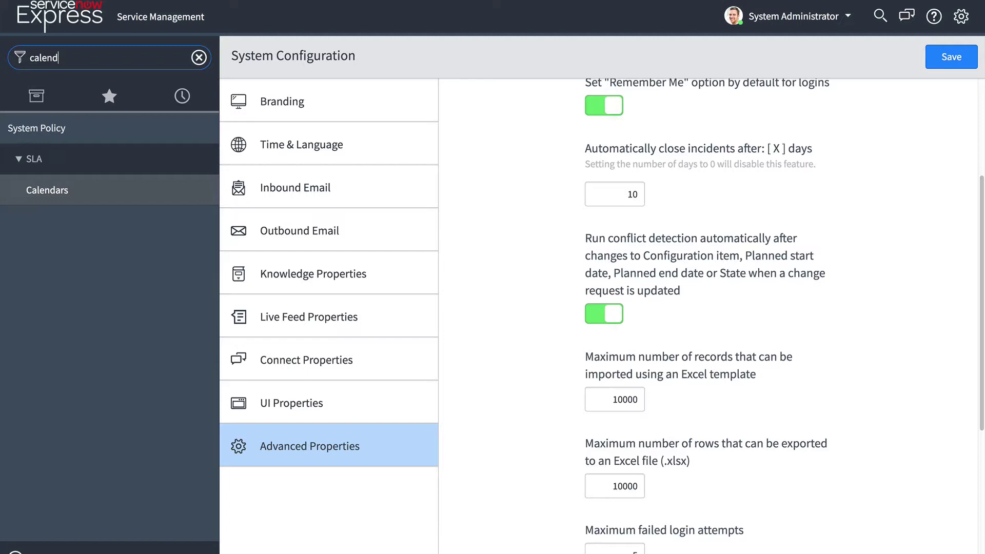
key(BackSpace)
key(BackSpace)
key(BackSpace)
key(BackSpace)
key(BackSpace)
key(BackSpace)
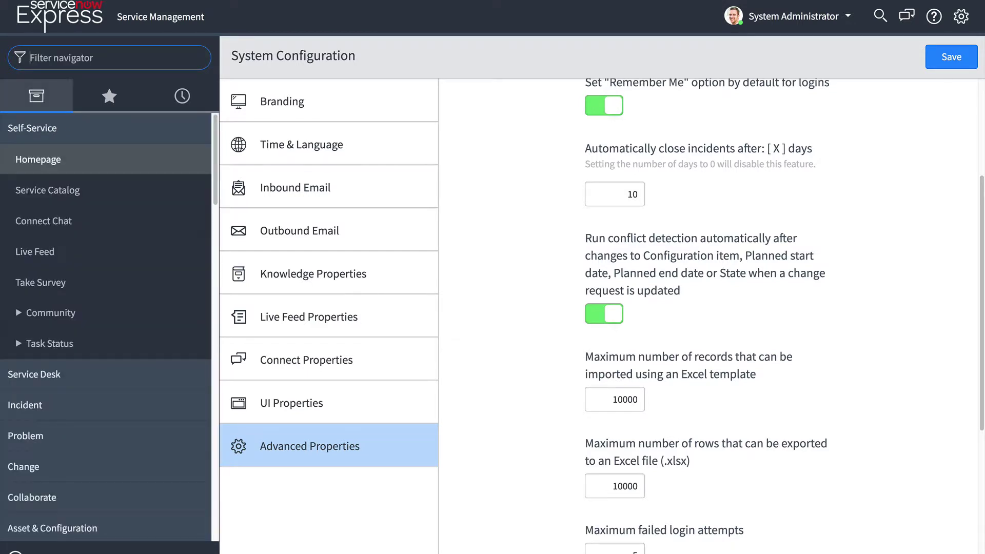
text(change)
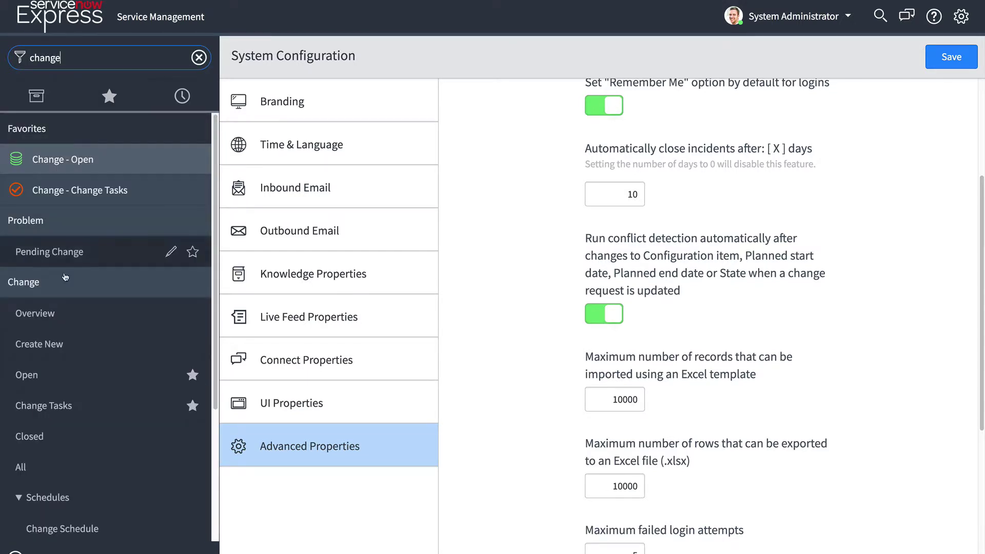
scroll(64, 354, down, 3)
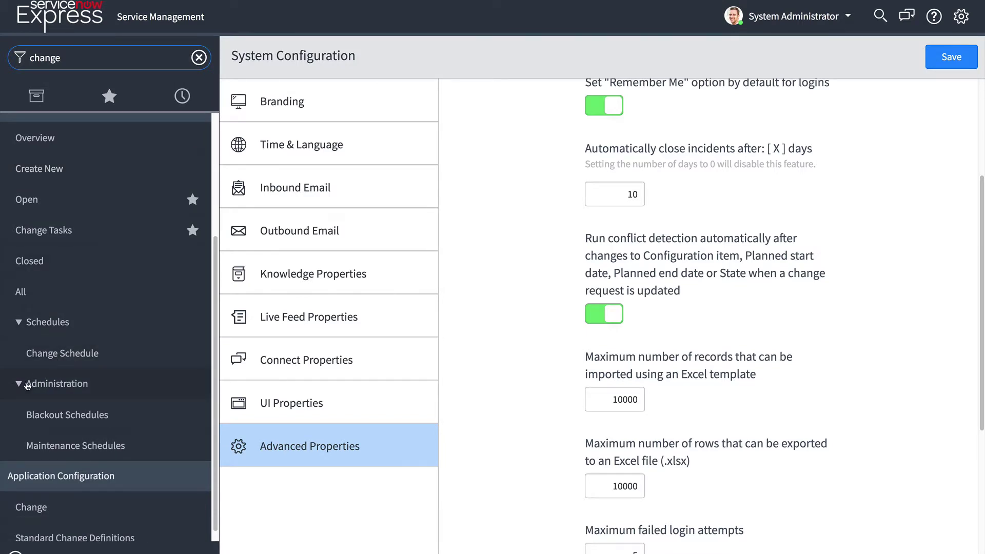
click(59, 412)
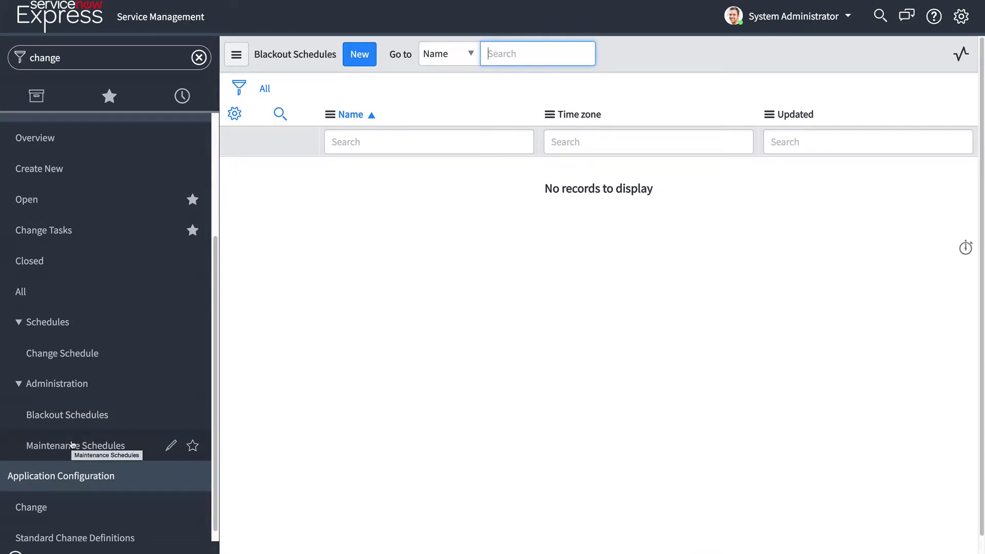
click(72, 444)
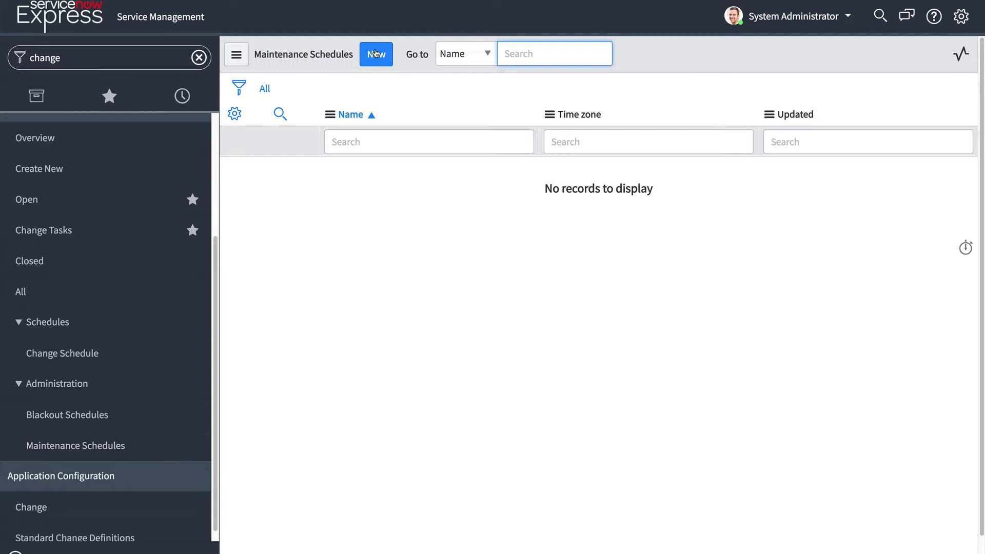
Name the new schedule 'Weekend Maintenance', described 'Weekend Maintenance should be only time allowed'
click(373, 53)
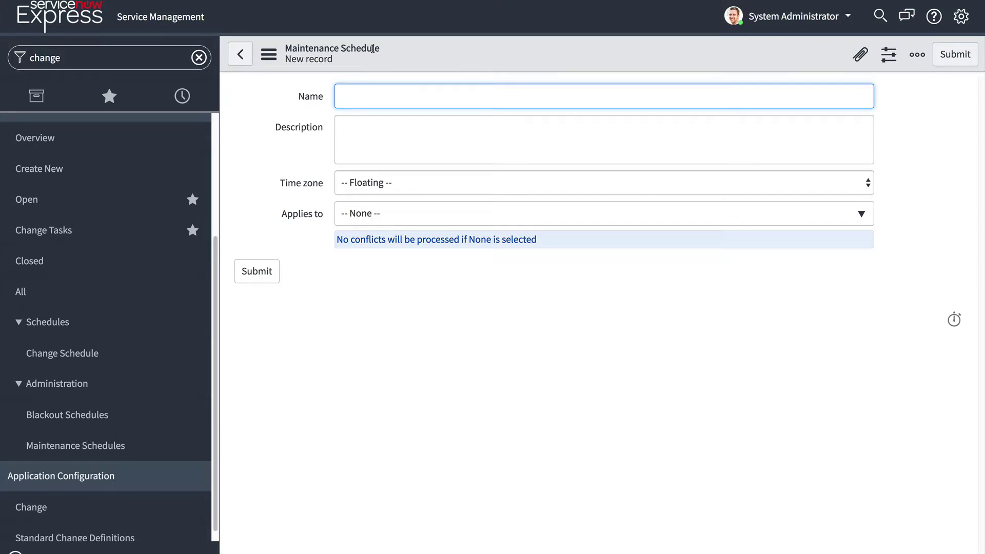
text(Weekend Maintenance)
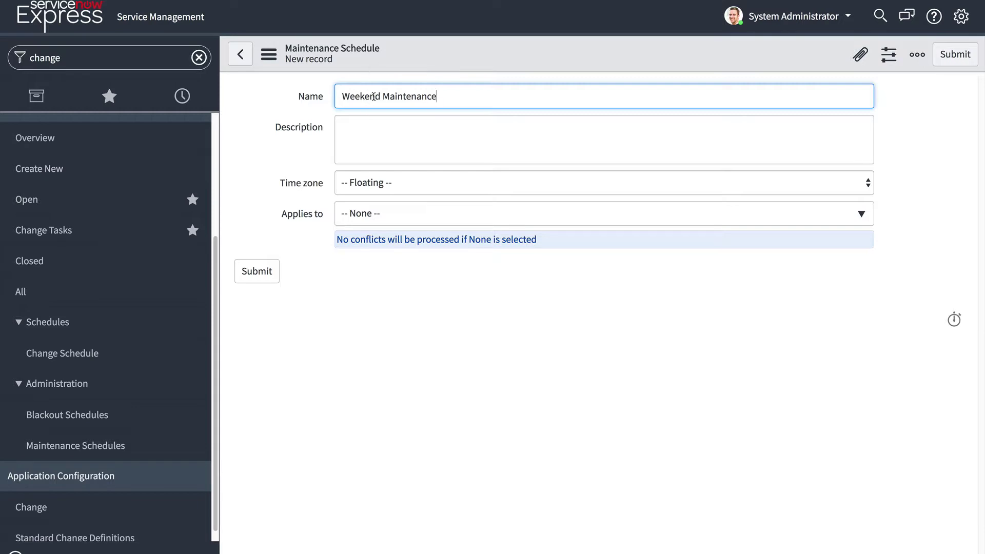
triple_click(374, 96)
key(ctrl+c)
click(407, 148)
key(ctrl+v)
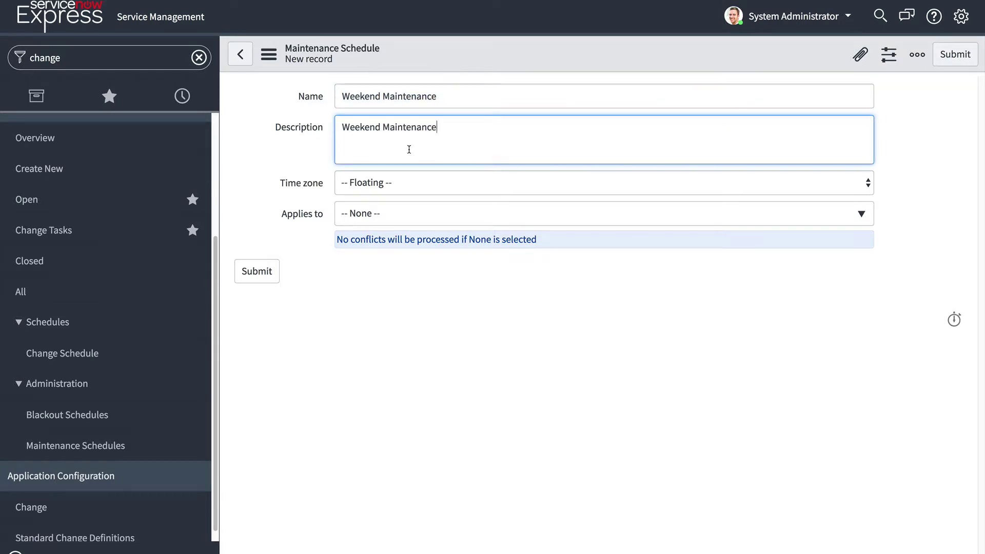
text(should be only time allowed)
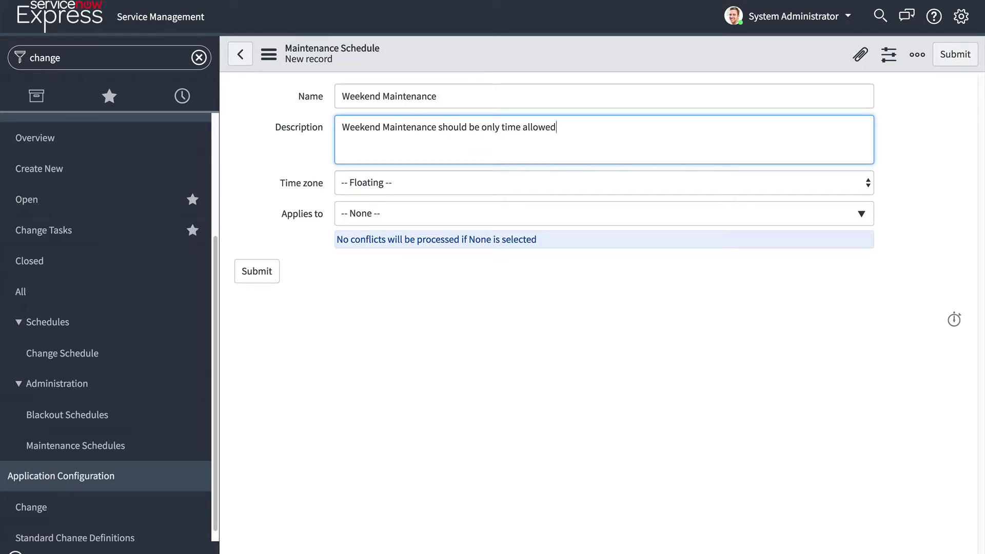
Search the Applies to choices, clearing 'har' to look for computers instead of Hardware
click(368, 214)
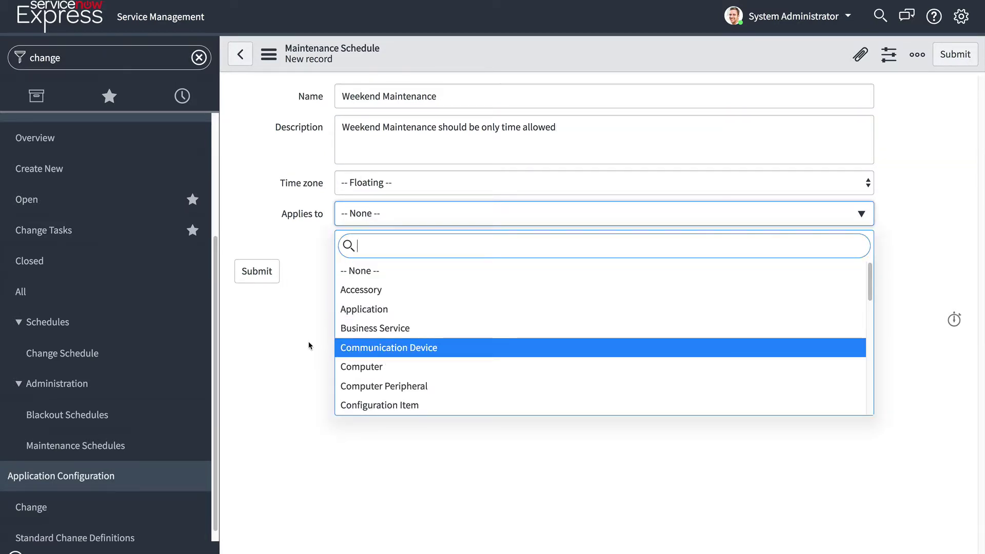
scroll(425, 345, down, 1)
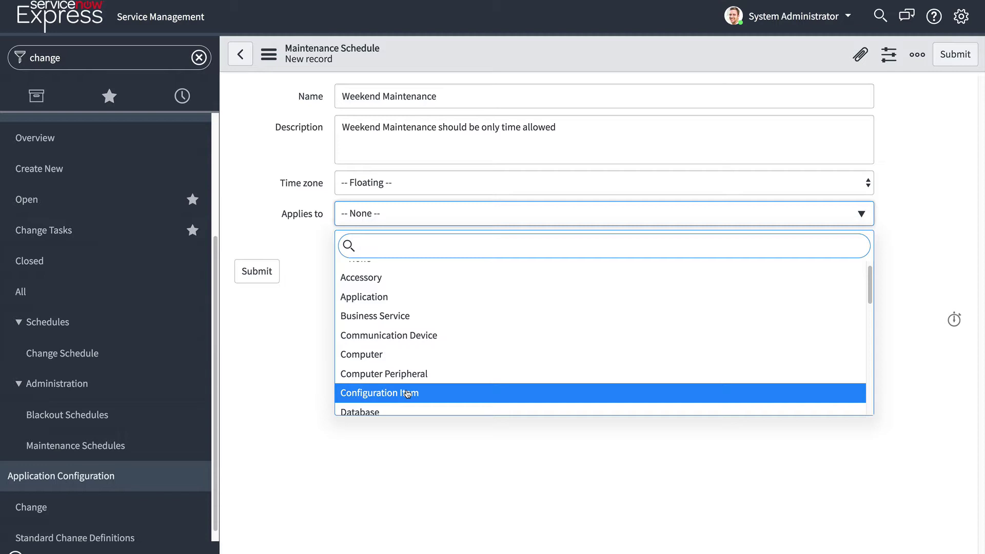
text(har)
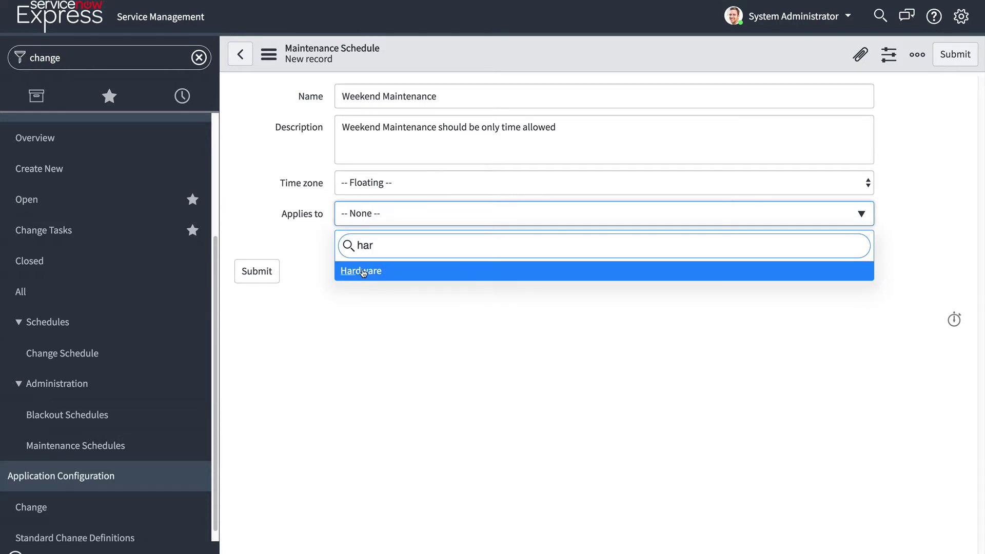
key(BackSpace)
key(BackSpace)
key(BackSpace)
Make the schedule apply to Computer, adding and then removing a Vendor condition
text(comp)
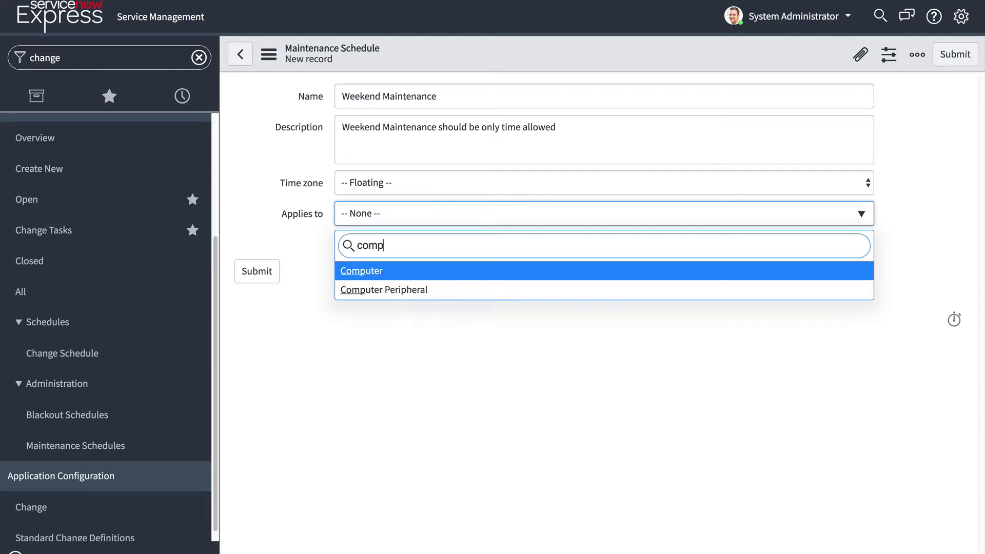
click(361, 277)
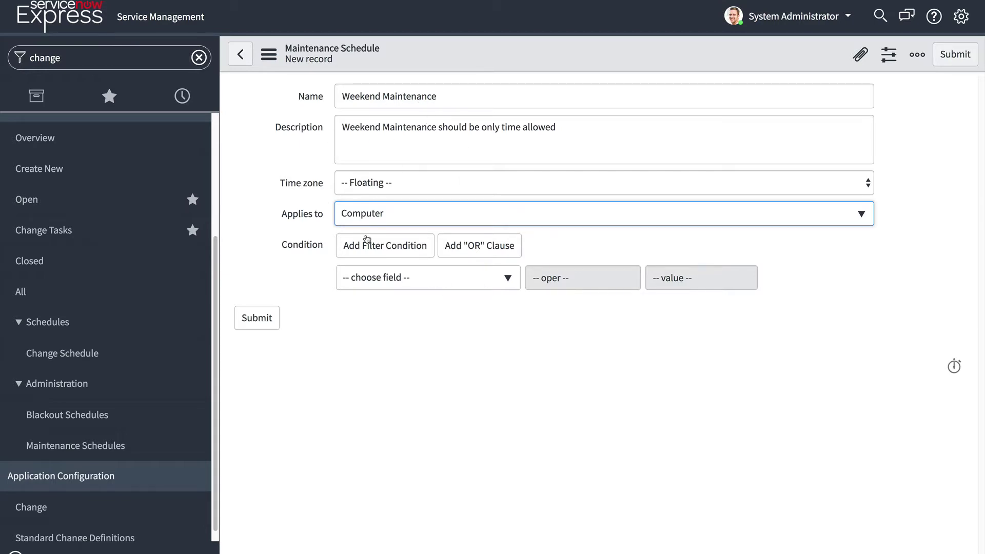
click(382, 278)
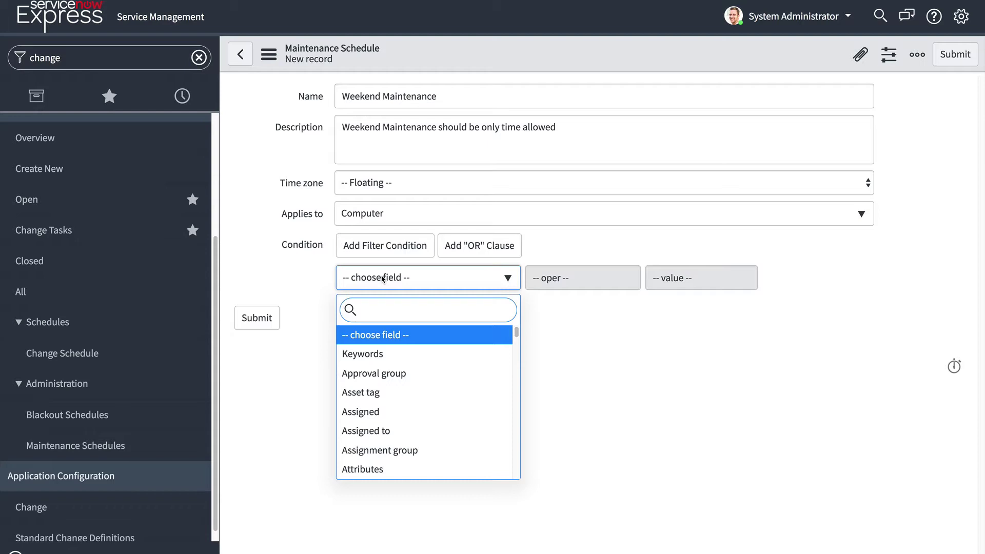
text(vend)
click(367, 334)
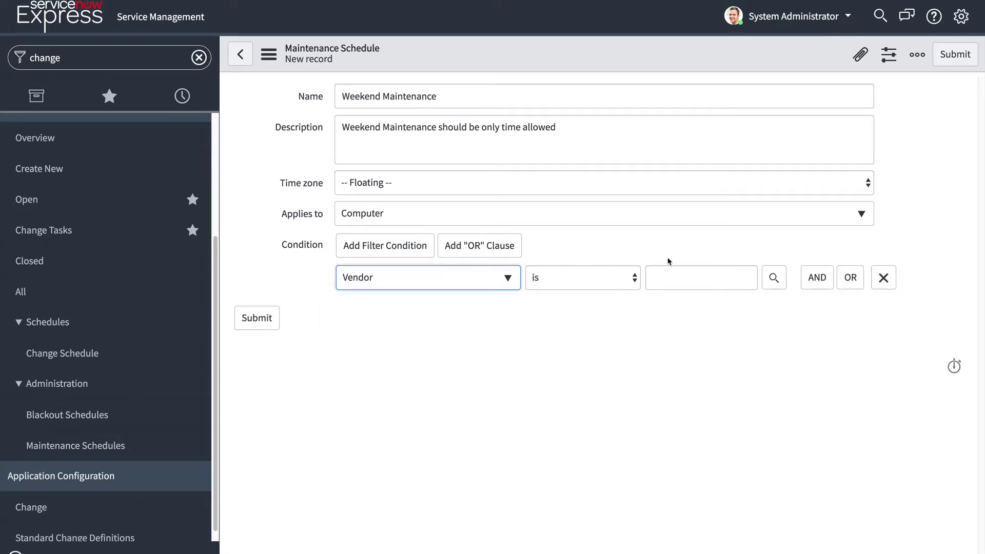
click(884, 277)
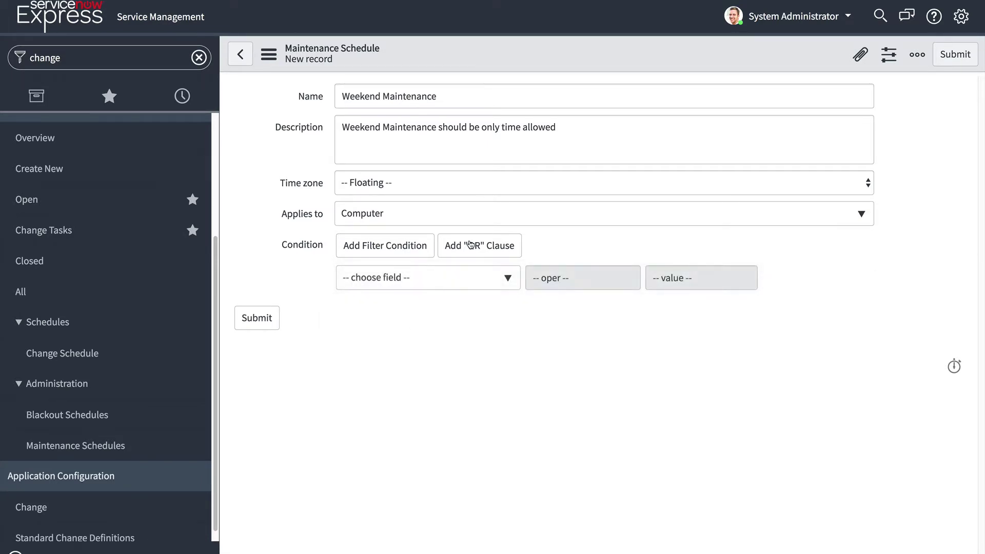
Set the schedule's time zone to US/Pacific
click(438, 189)
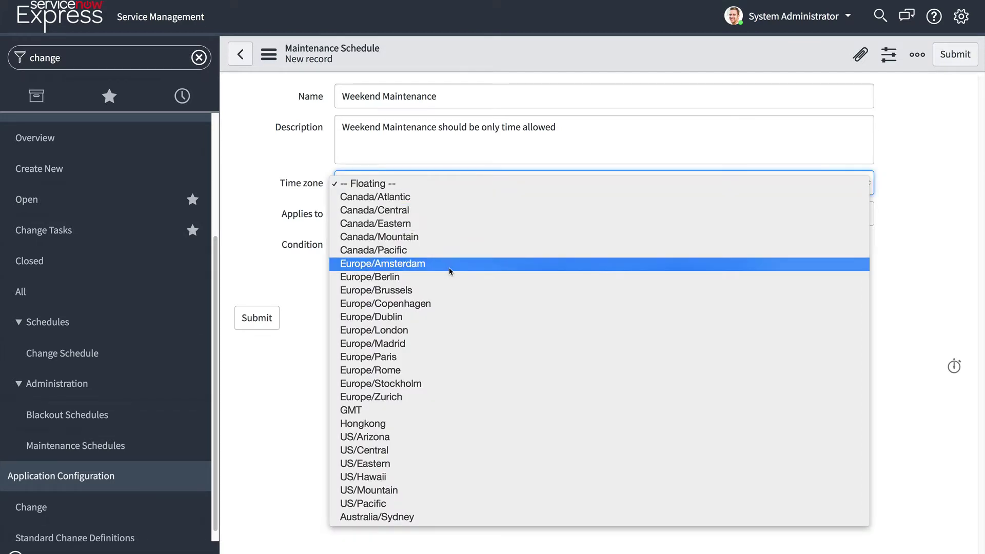
click(422, 504)
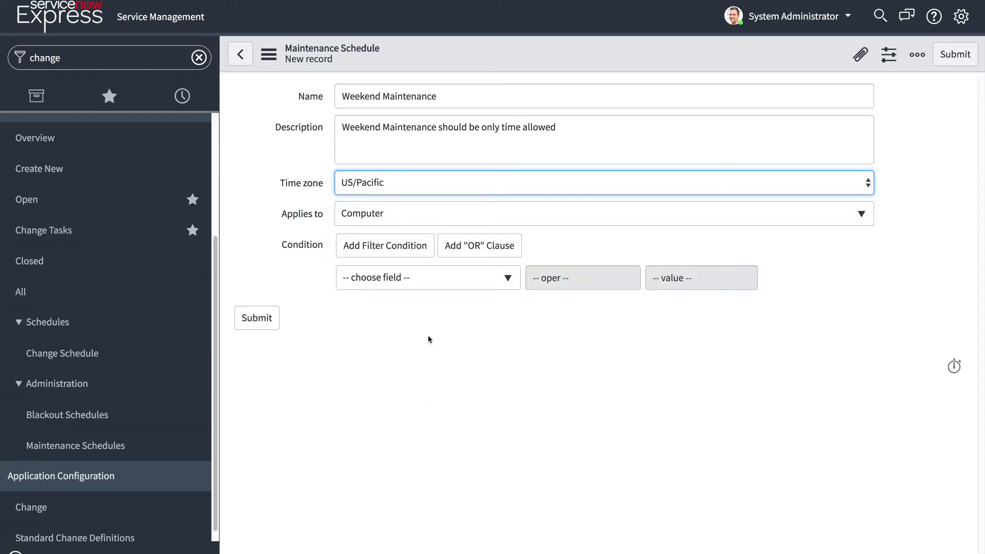
right_click(685, 63)
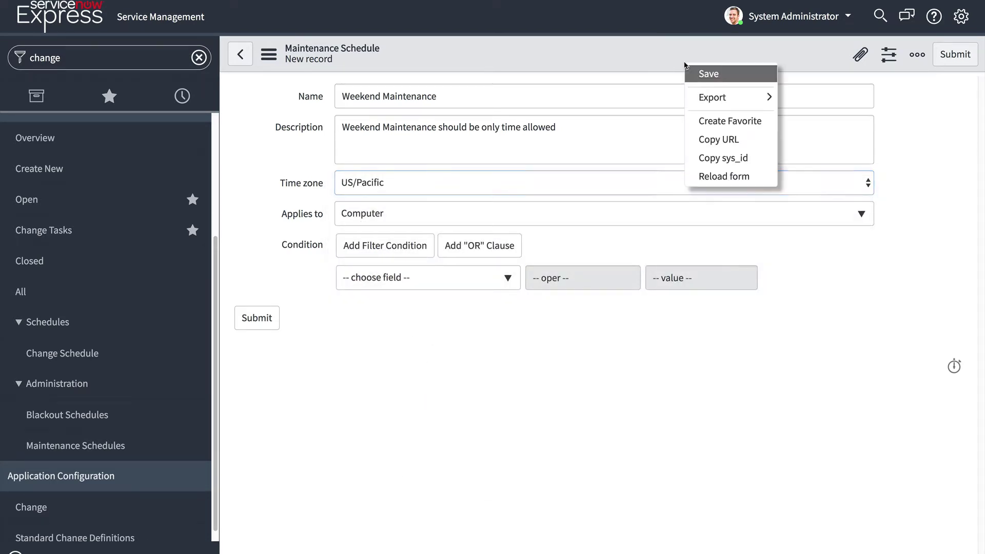
Save the Weekend Maintenance schedule and scroll to its empty Schedule Entries list
click(712, 77)
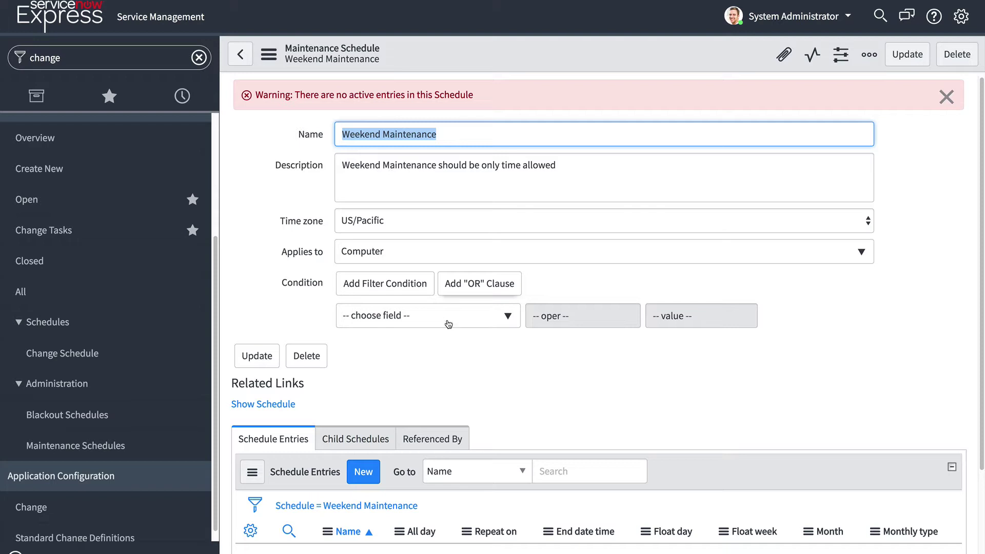
click(486, 369)
scroll(486, 370, down, 2)
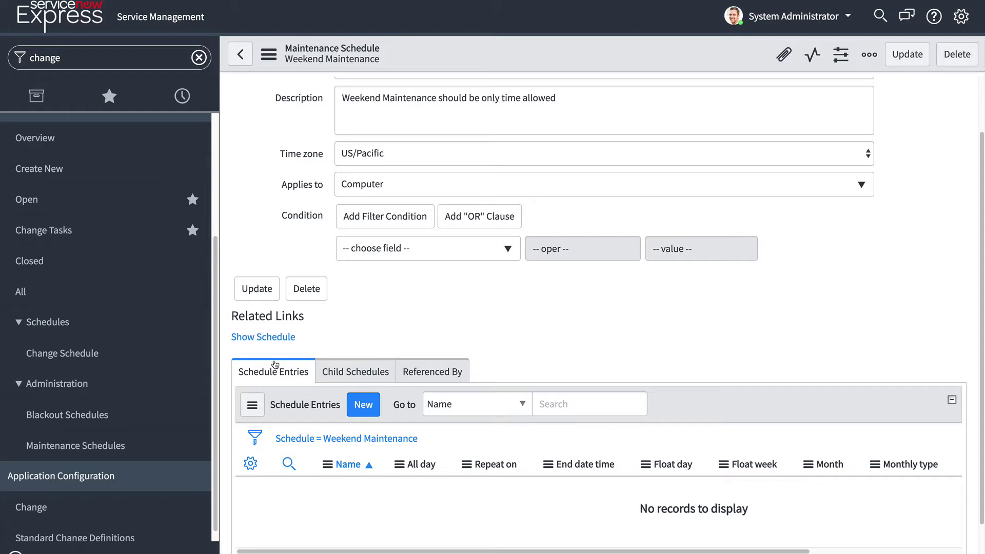
Add a schedule entry named 'Saturday Maintenance' that repeats every weekend
click(363, 406)
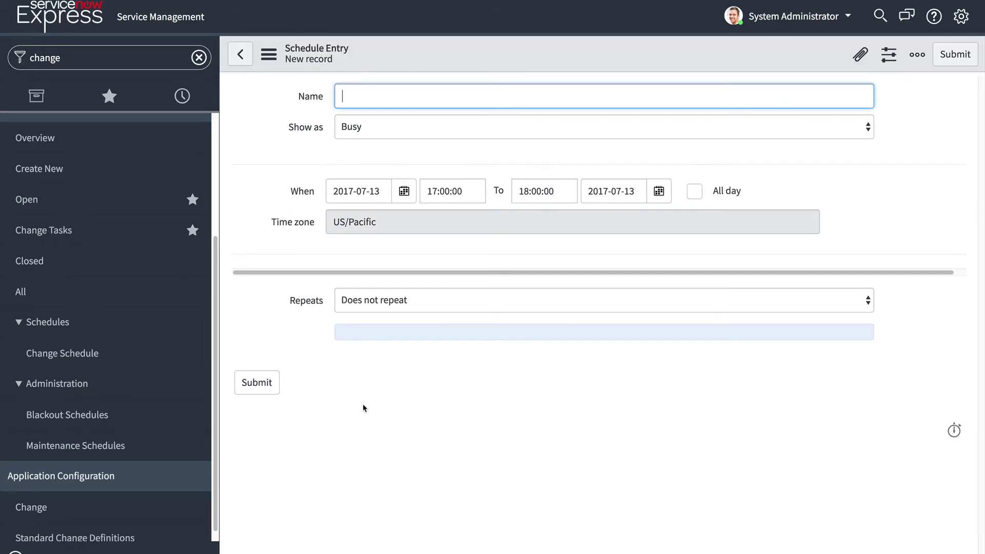
text(S)
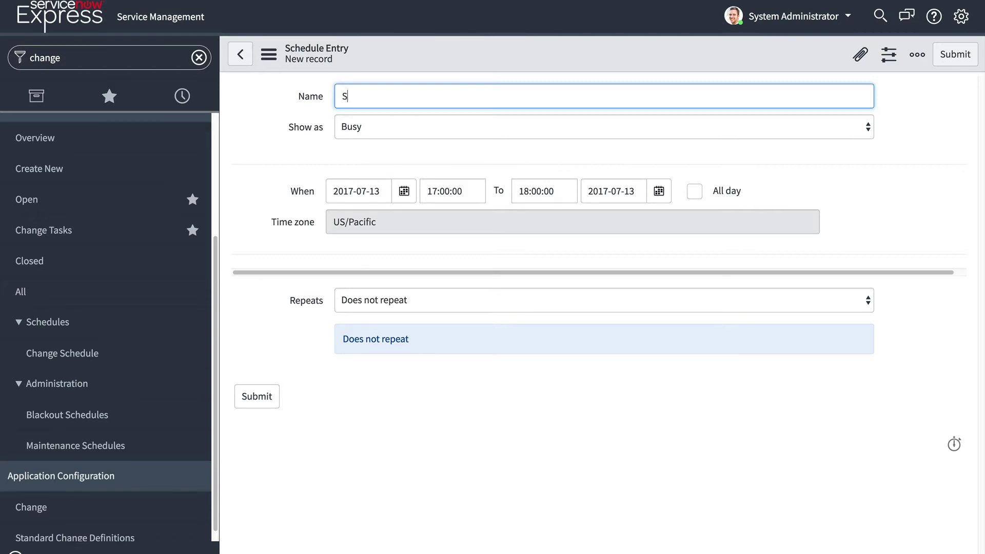
text(aturday Maintenance)
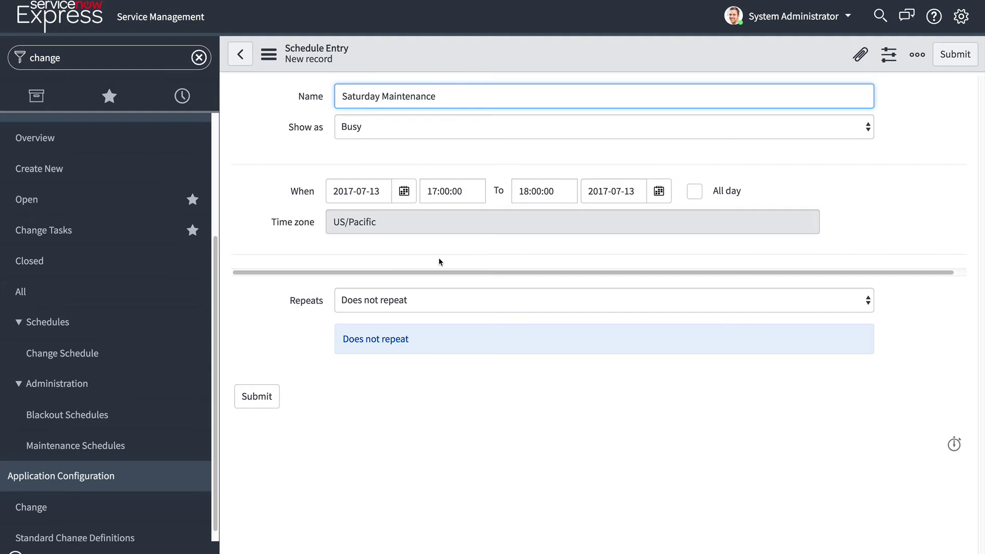
click(411, 302)
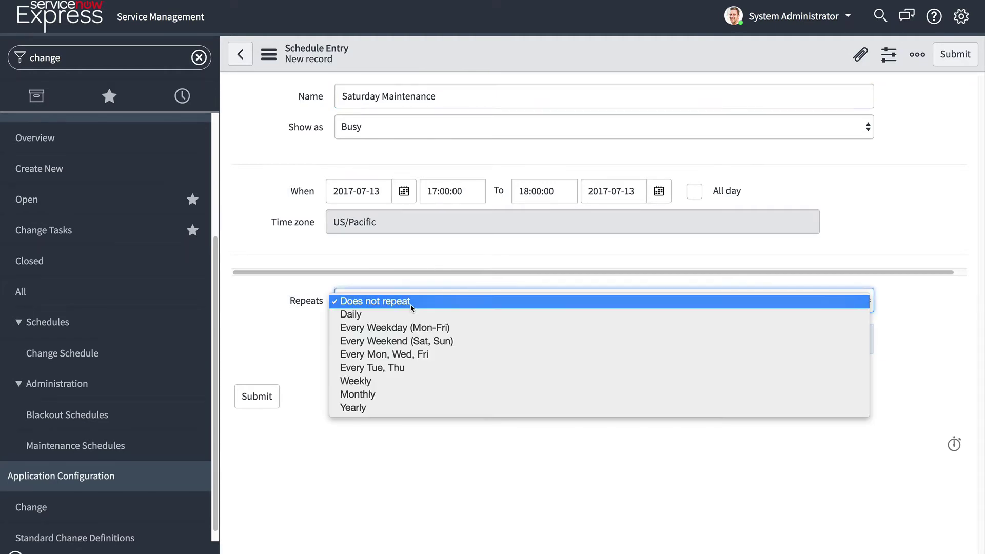
click(402, 341)
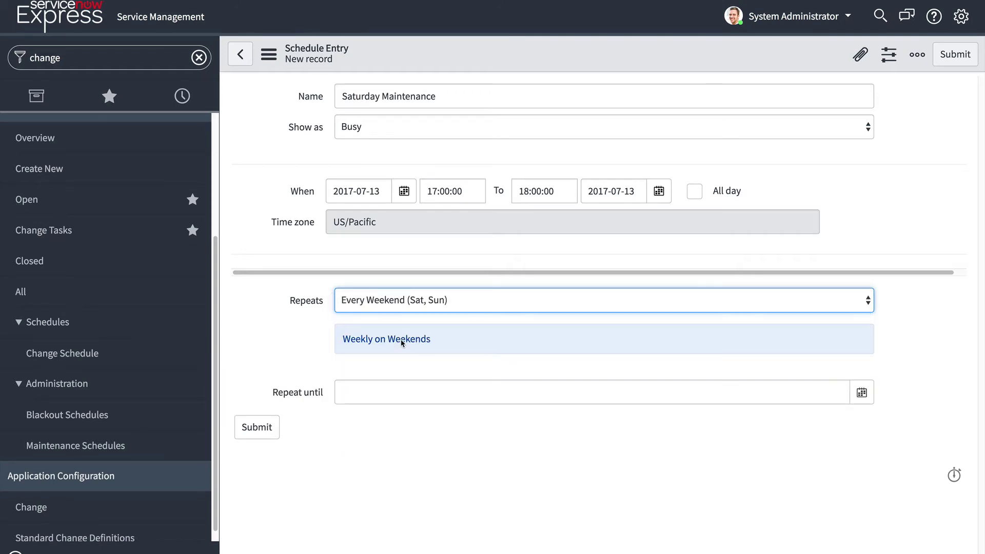
Set the entry's repeat-until date to 2017-12-31
click(860, 394)
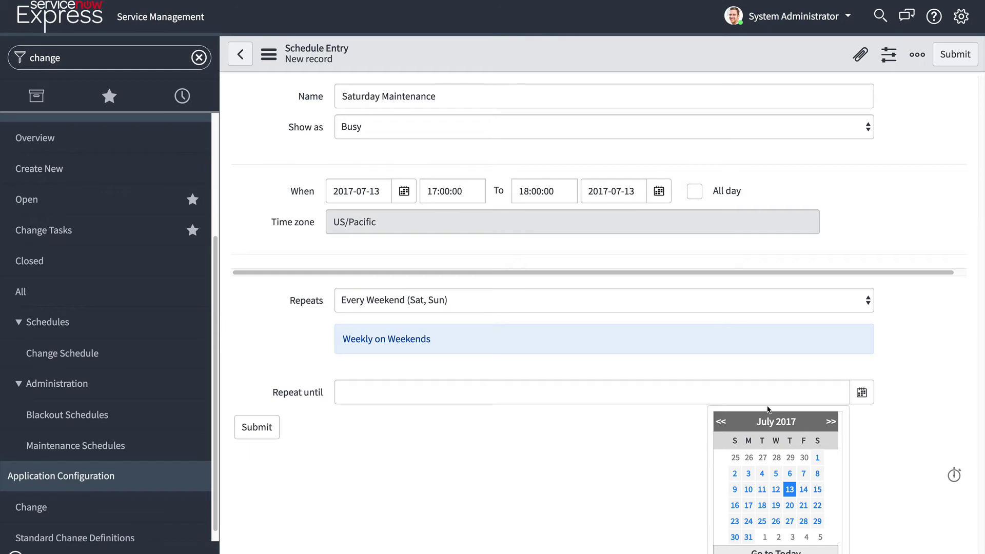
click(831, 421)
click(830, 422)
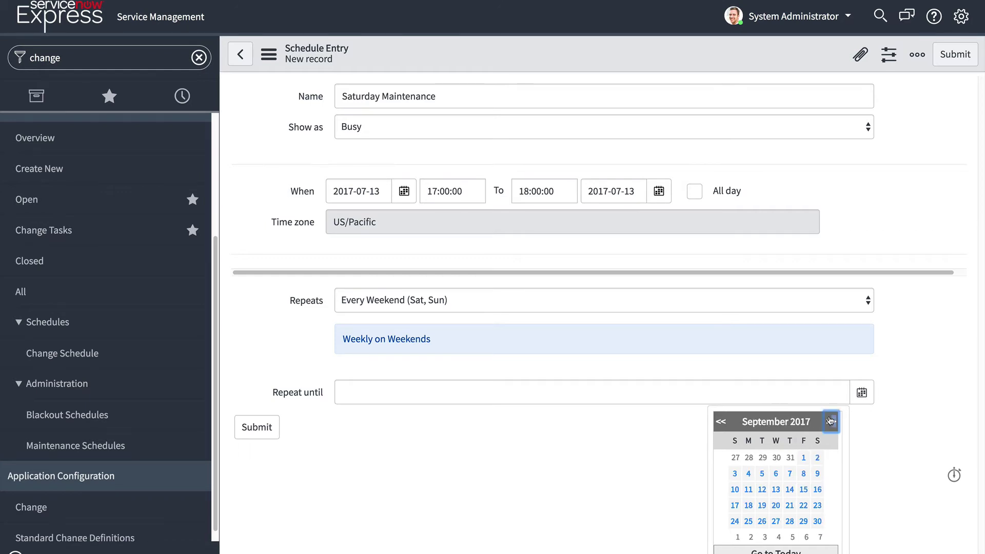
click(830, 421)
click(831, 421)
click(830, 421)
click(830, 421)
click(831, 422)
click(831, 421)
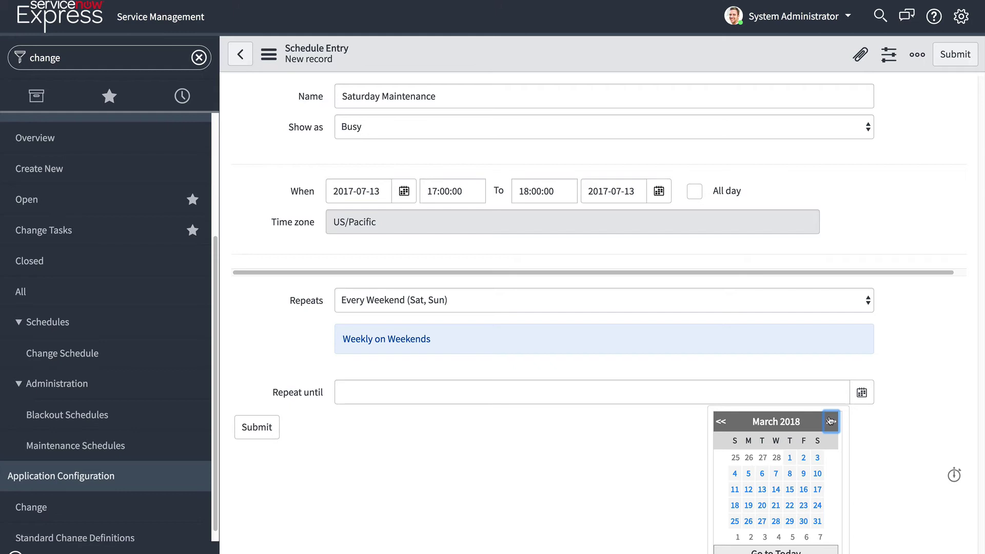
click(721, 421)
click(721, 421)
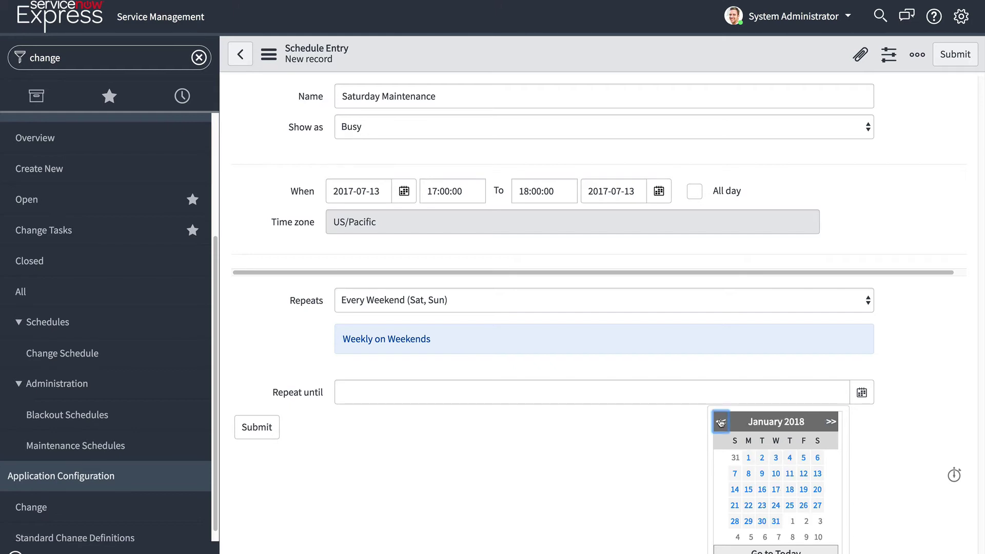
click(721, 421)
click(736, 540)
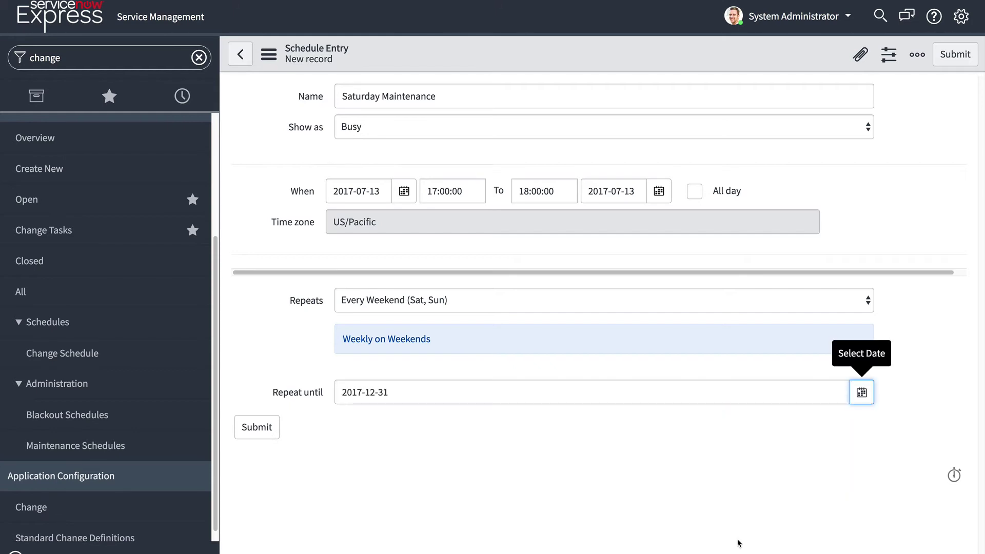
Make the entry all day, show it as Free, and submit it
click(694, 192)
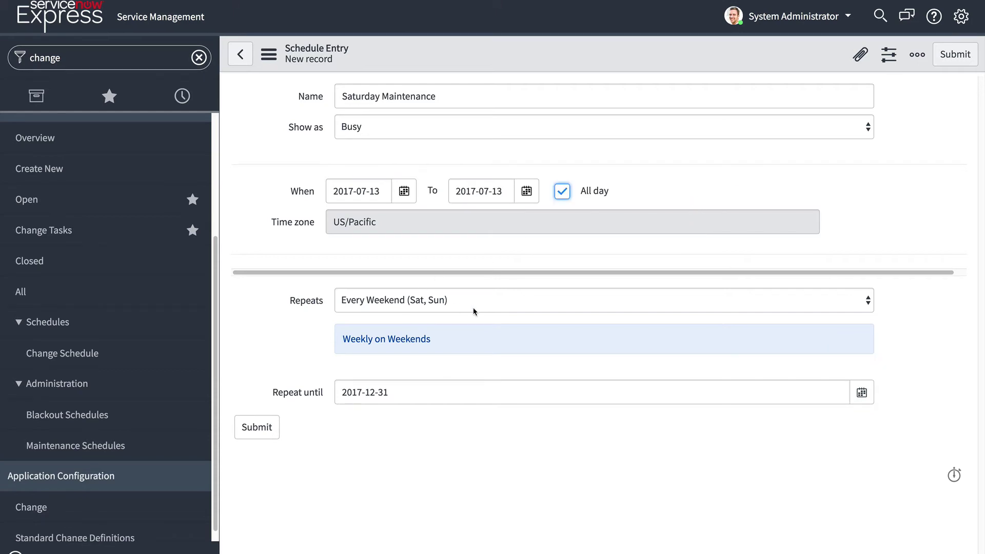
click(354, 127)
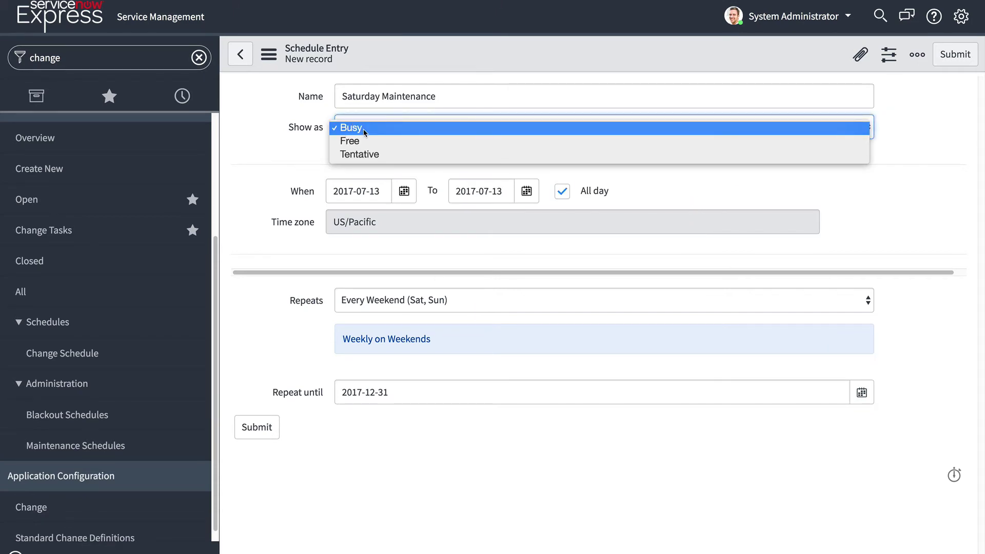
click(373, 140)
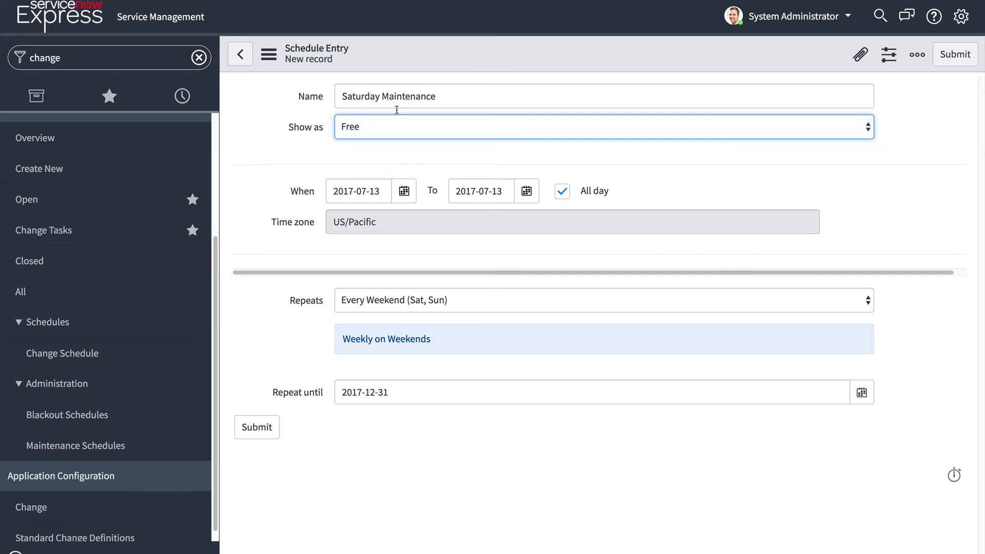
click(257, 428)
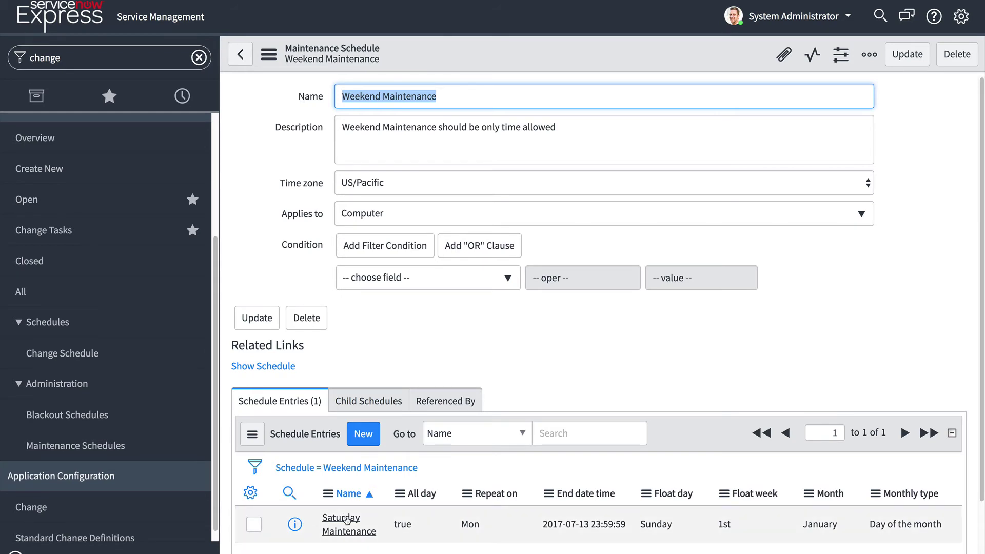
Start a new Normal change with *BETH-IBM as the configuration item
click(77, 178)
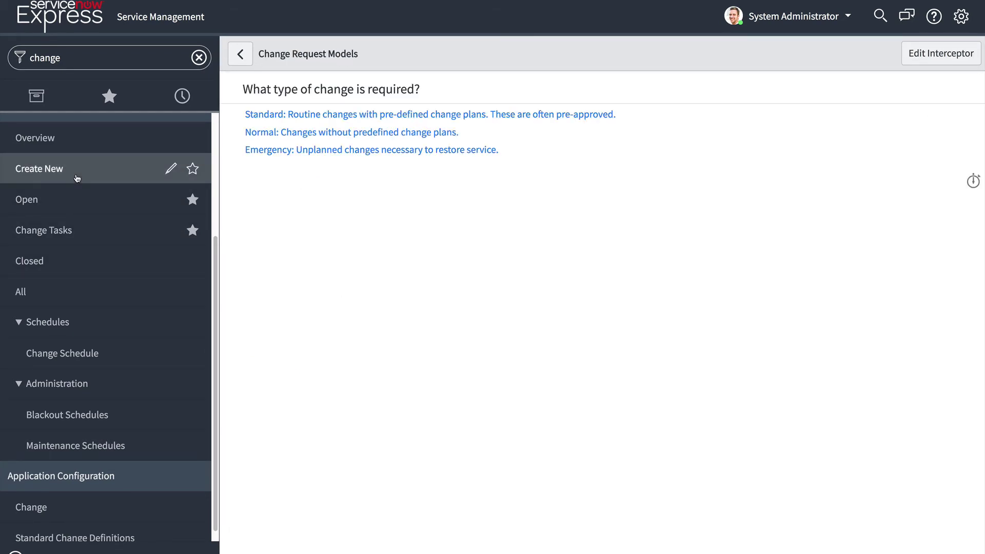
click(328, 135)
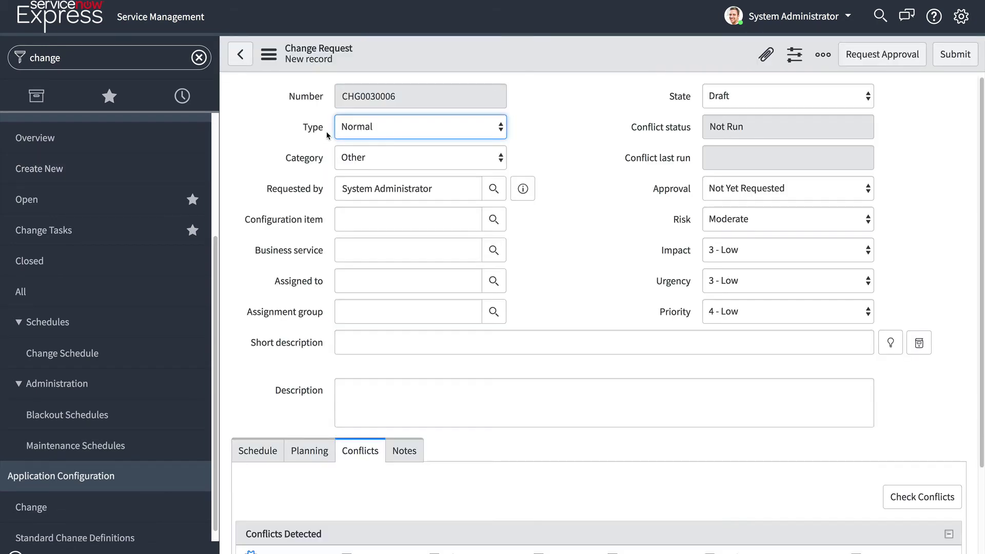
click(353, 219)
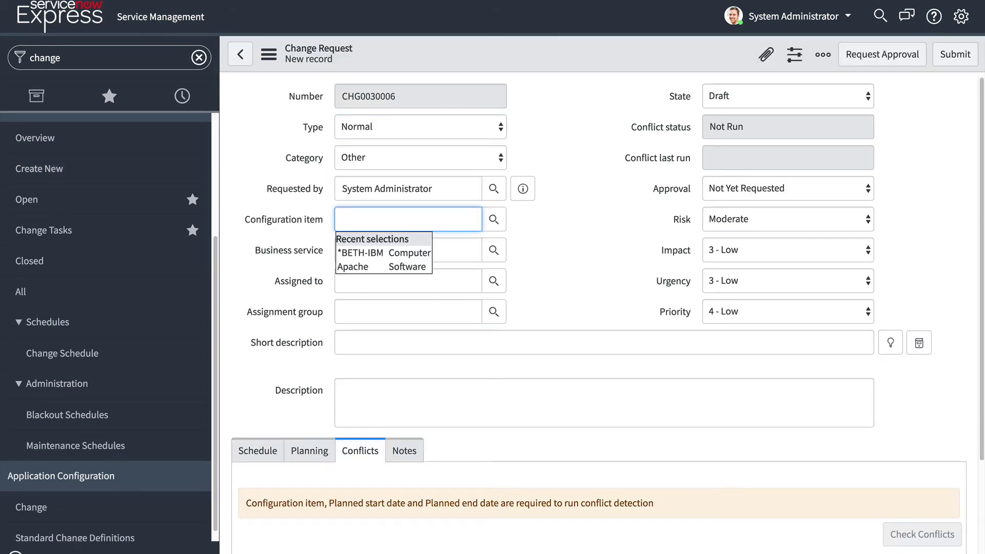
text(*be)
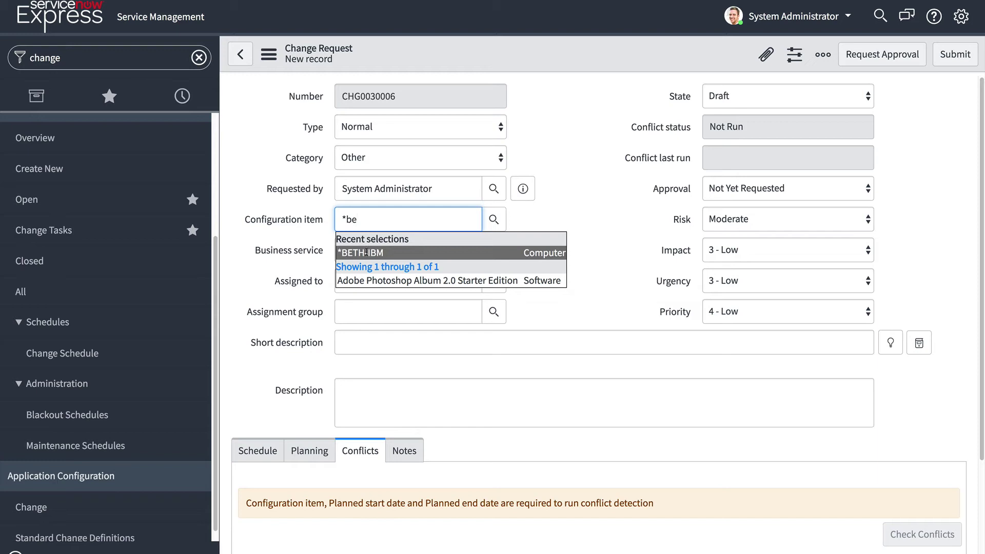
click(366, 252)
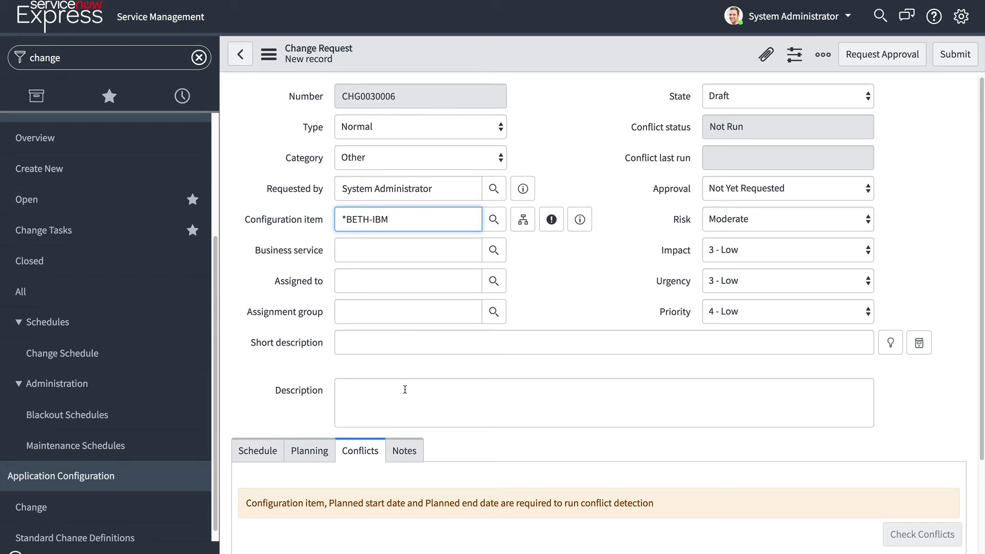
click(309, 451)
scroll(398, 418, down, 2)
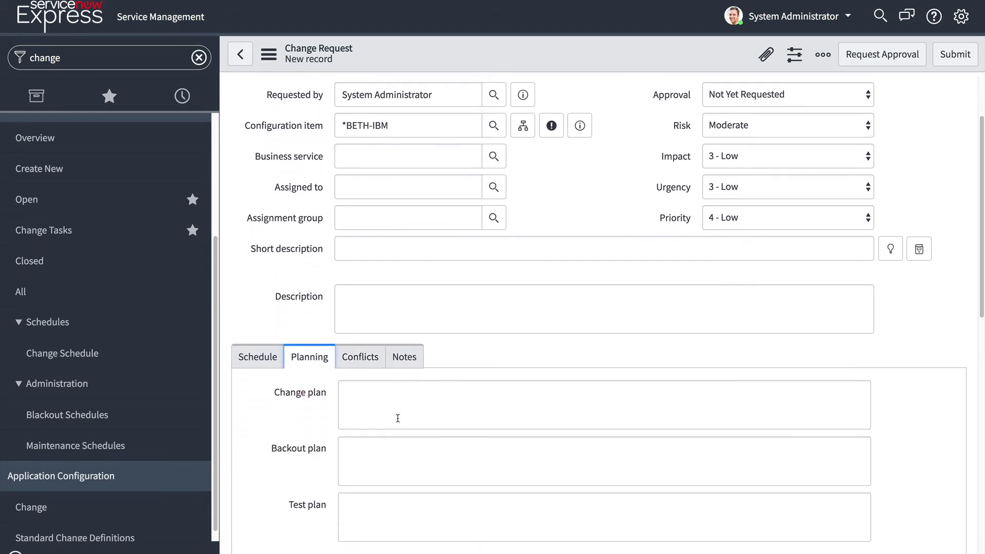
click(277, 357)
click(494, 391)
click(442, 412)
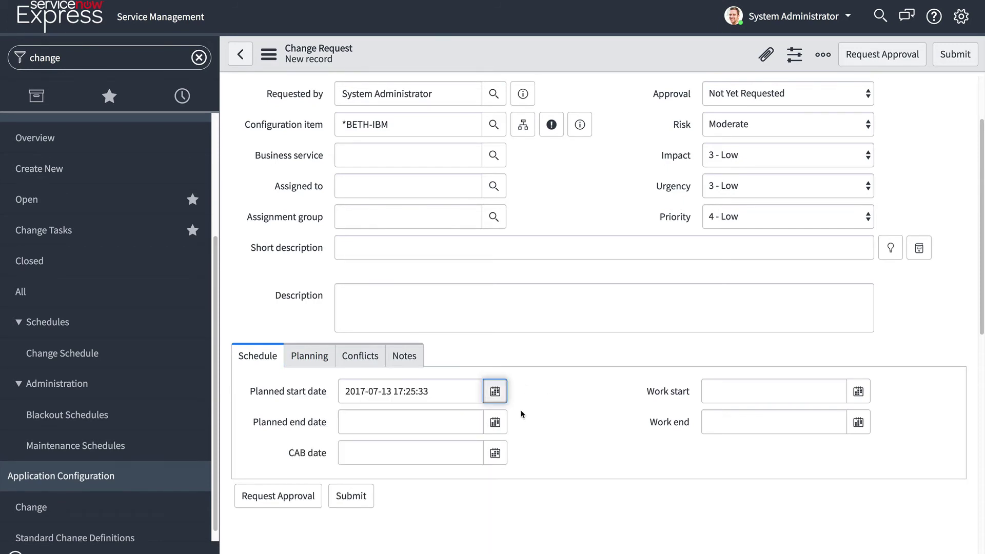
click(495, 392)
Save the change request from the header menu
scroll(494, 513, up, 2)
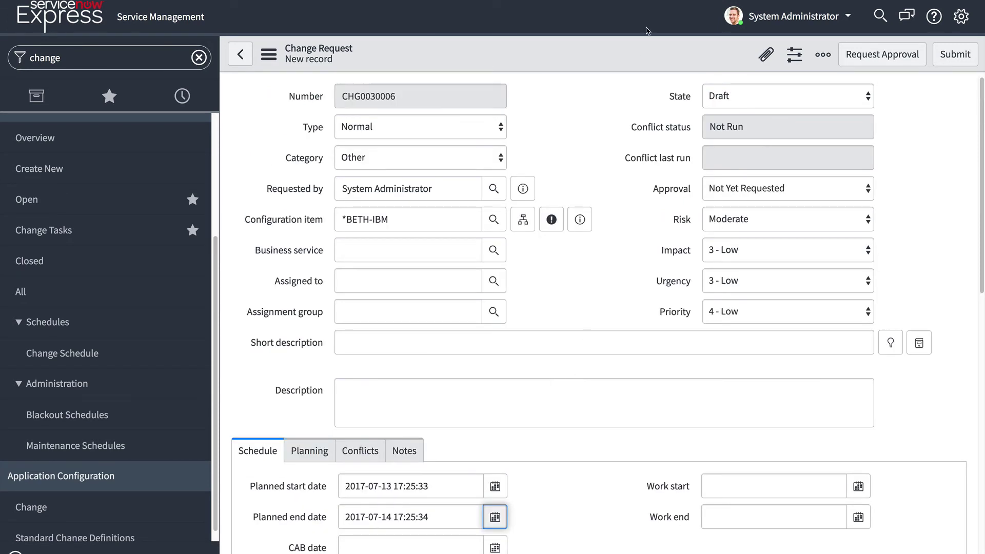
right_click(623, 51)
click(643, 60)
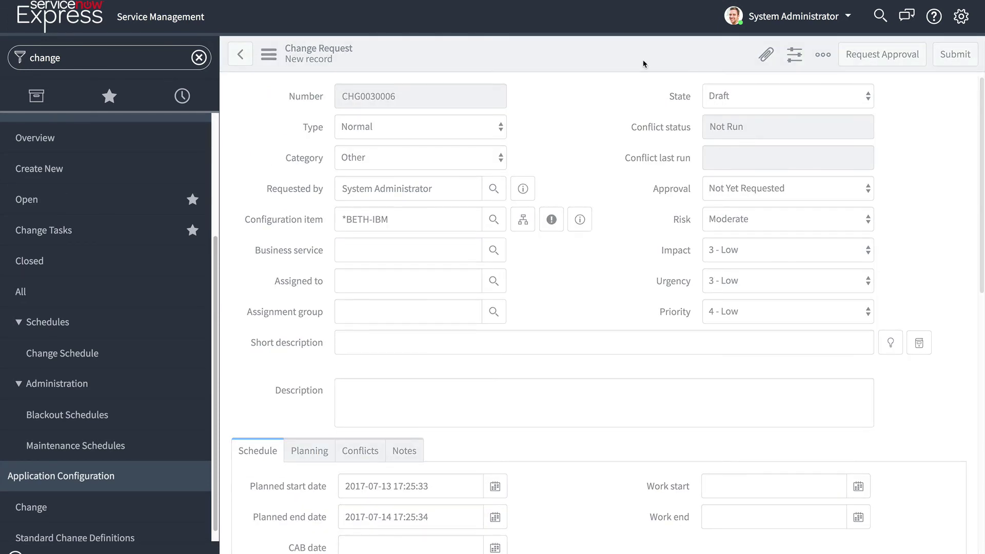
scroll(560, 154, down, 5)
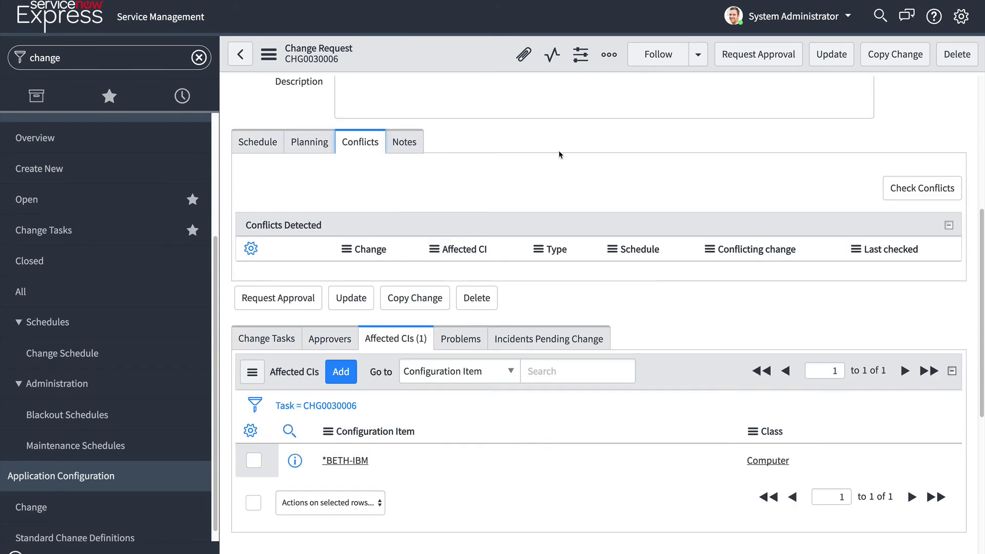
Run Check Conflicts and review the Not In Maintenance Window conflict against Weekend Maintenance
click(906, 195)
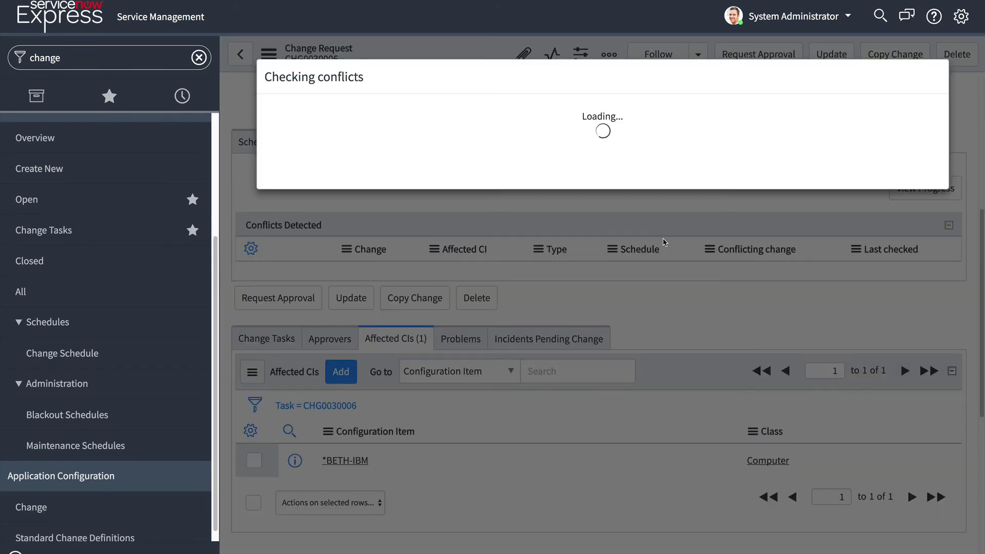
click(911, 196)
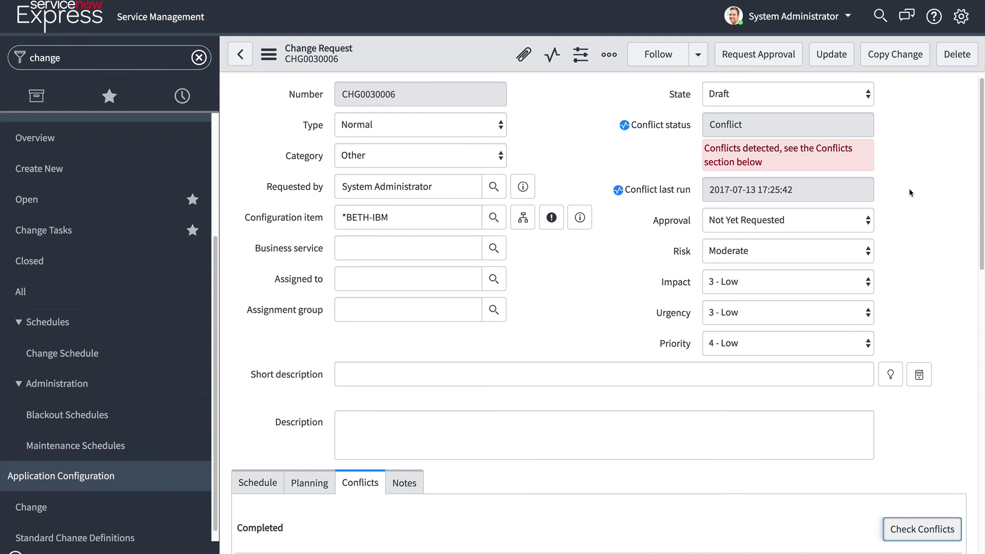
triple_click(721, 146)
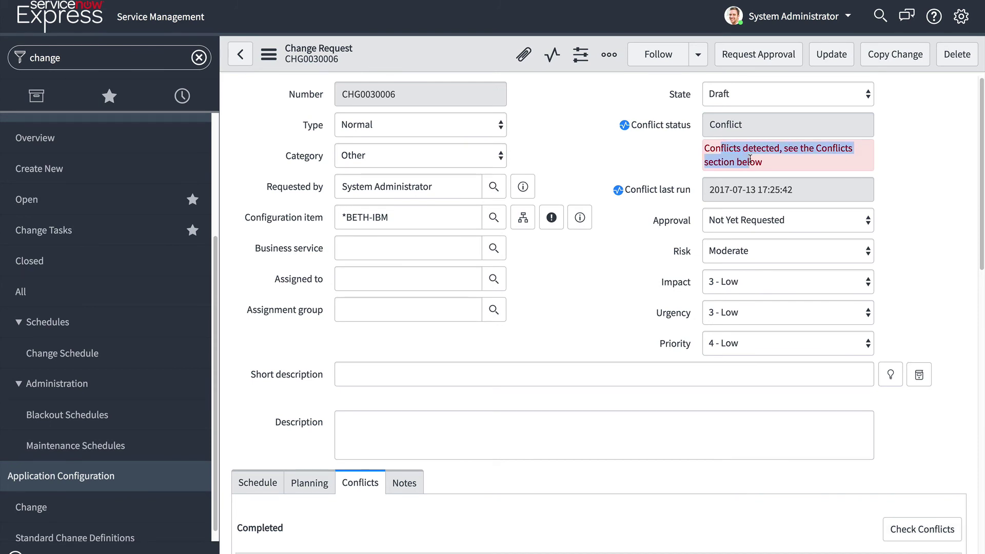
click(519, 298)
scroll(519, 297, down, 2)
scroll(519, 295, down, 1)
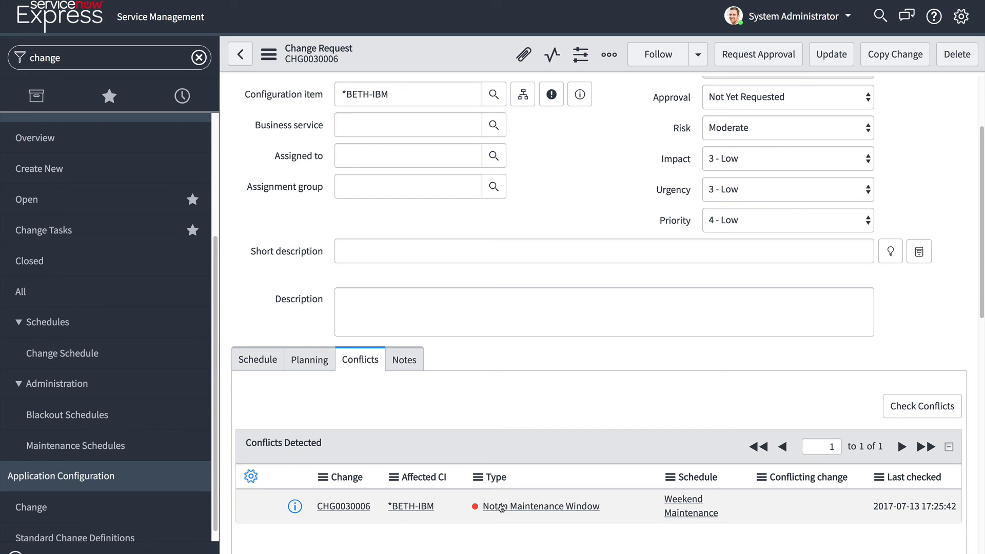
scroll(544, 413, up, 1)
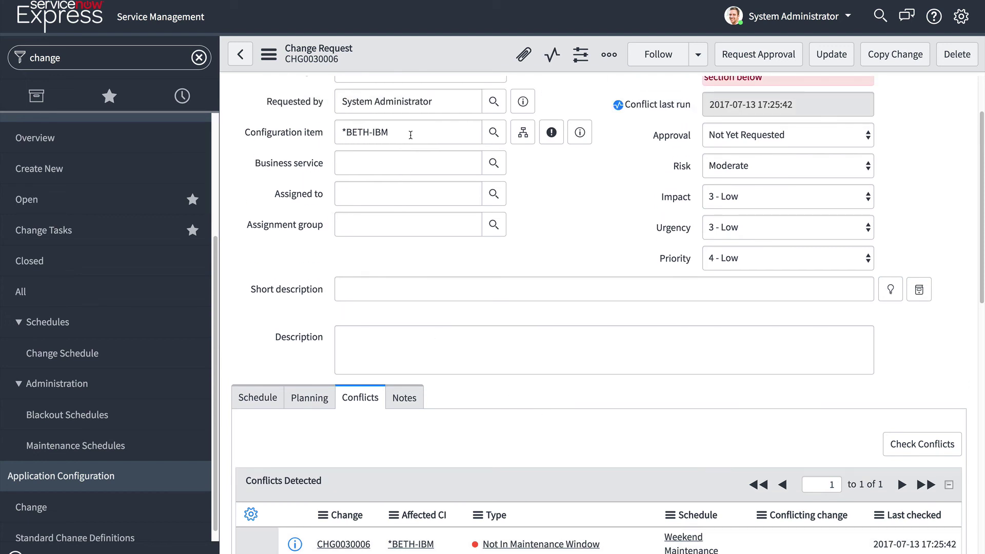
scroll(592, 271, up, 2)
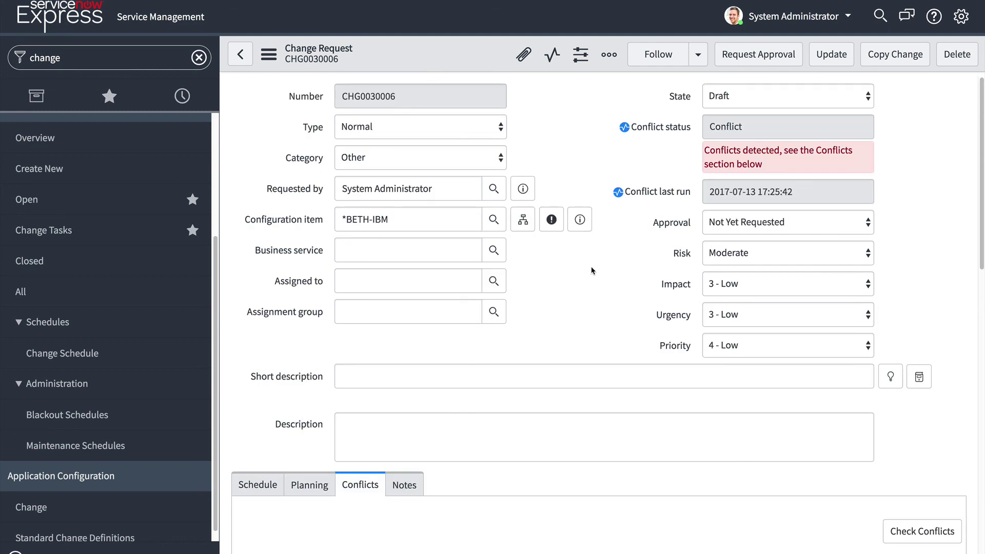